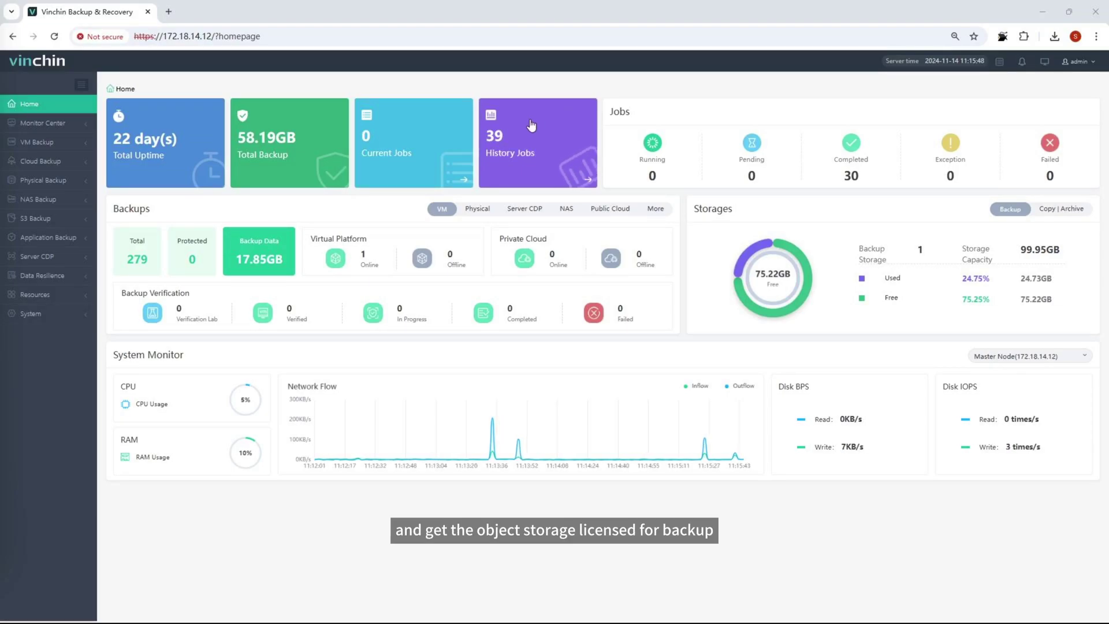
- Begin adding an object storage resource with vendor Ceph S3 and server endpoint 172.18.21.48:8080
left_click(65, 296)
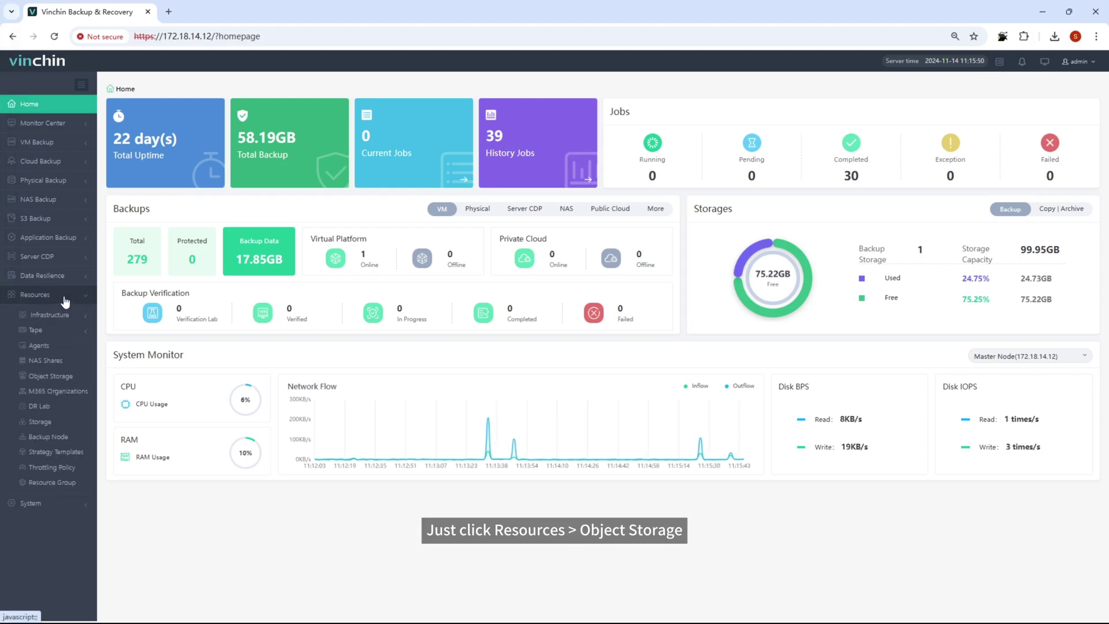
left_click(65, 376)
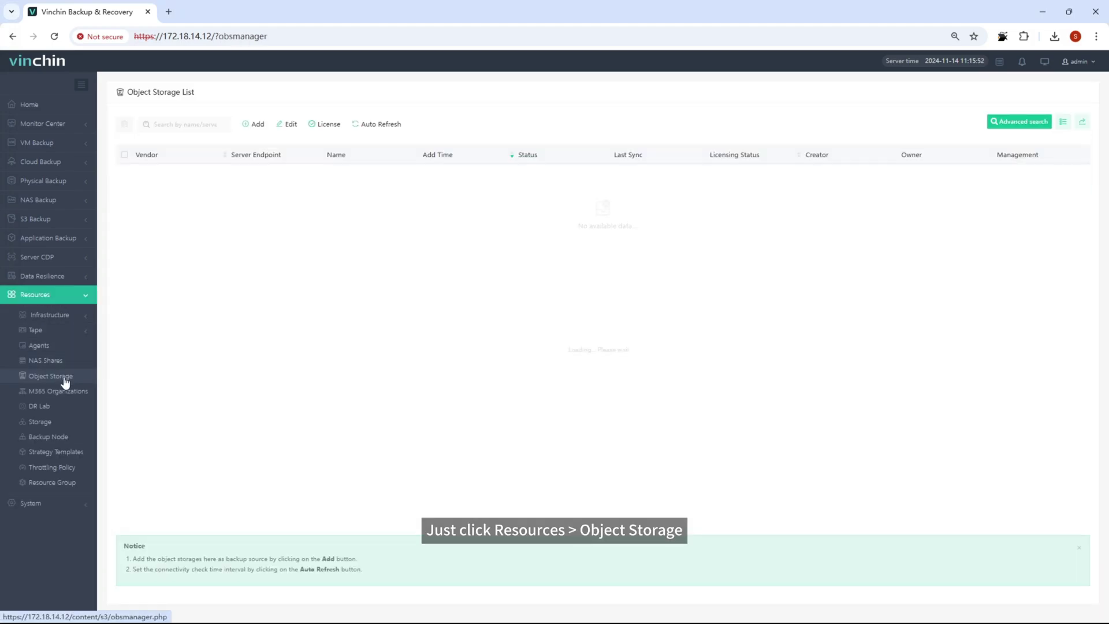
left_click(257, 124)
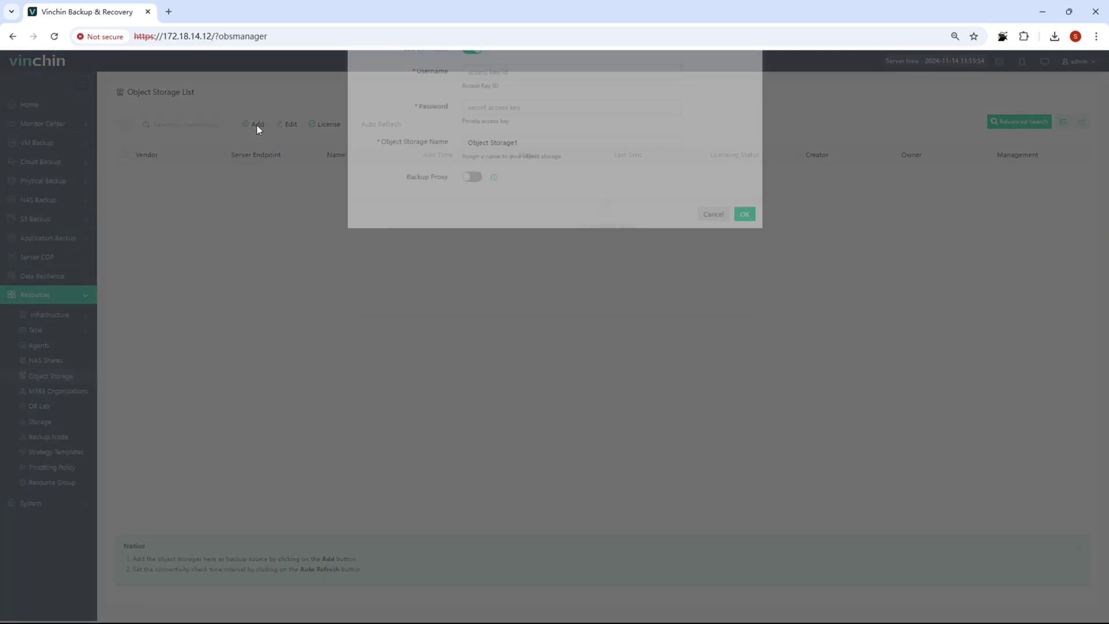
left_click(506, 222)
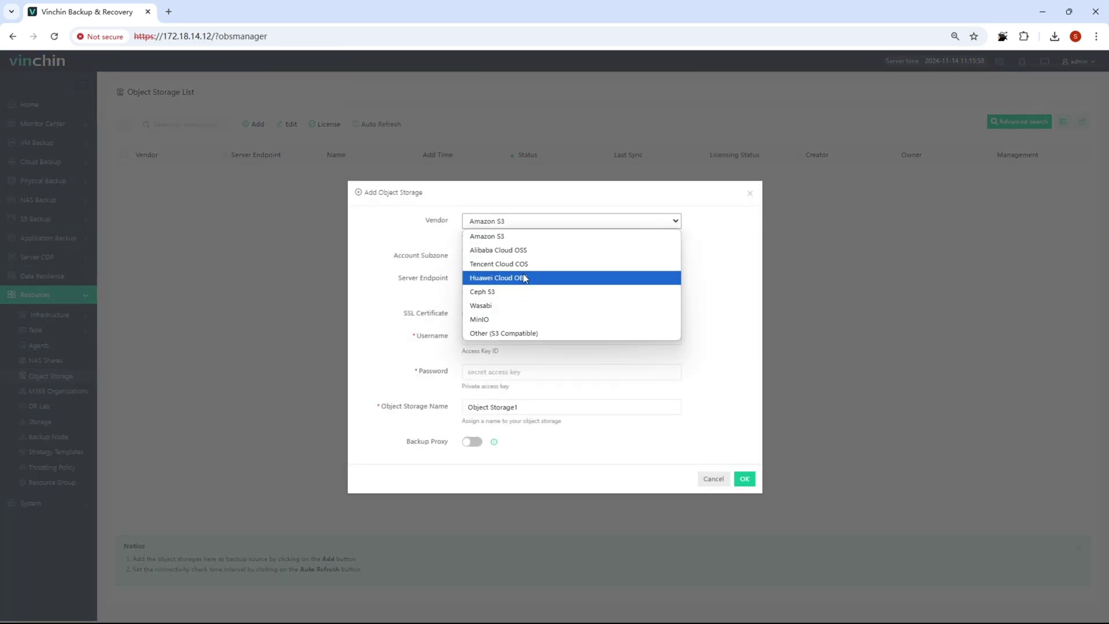
left_click(528, 297)
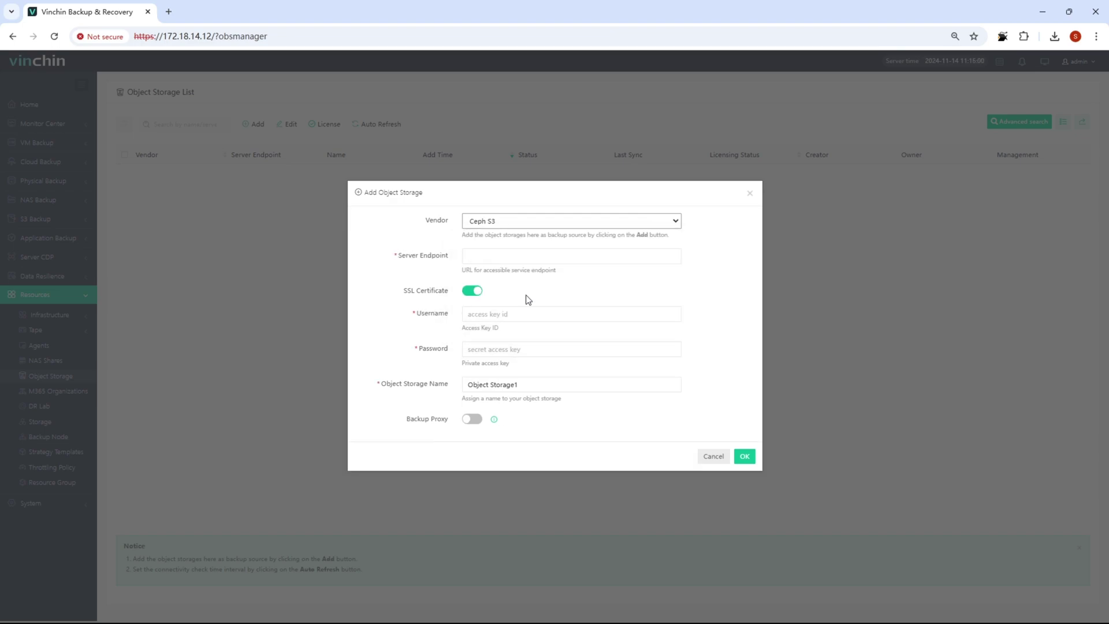
left_click(504, 259)
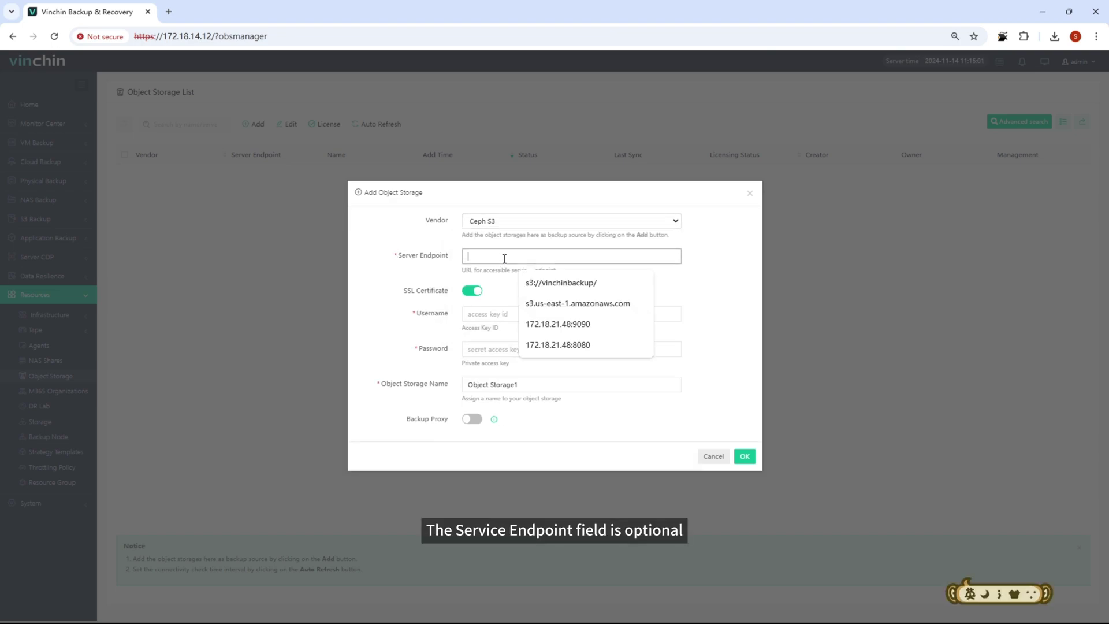
left_click(529, 324)
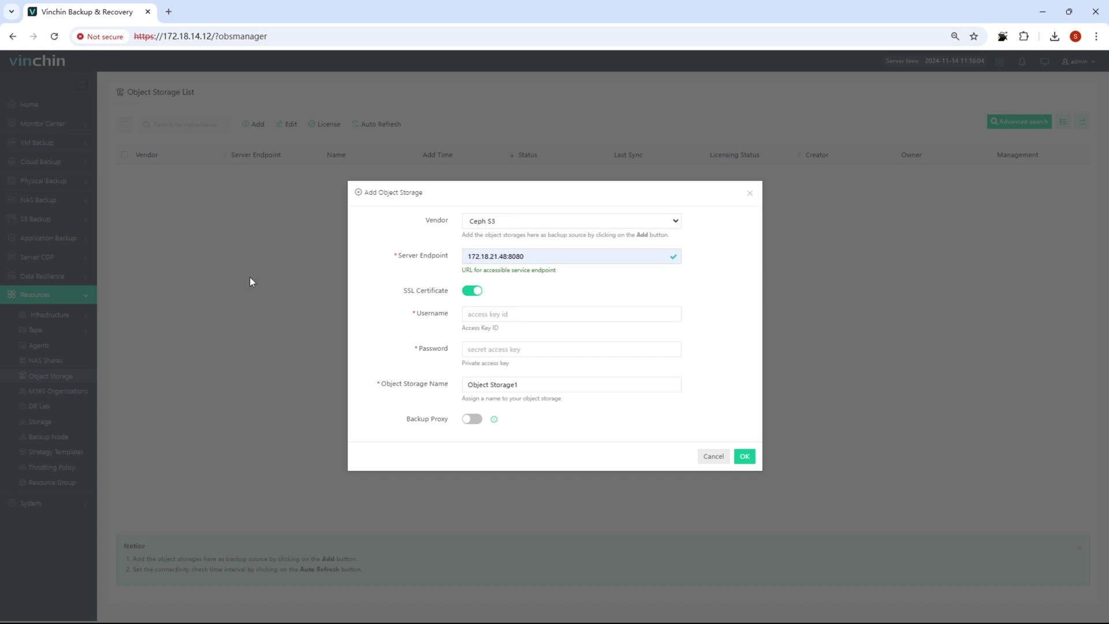
- Disable the SSL certificate option and fill in the access key ID and secret access key for the object storage
left_click(473, 291)
left_click(493, 315)
key("Down")
key("Down")
key("Return")
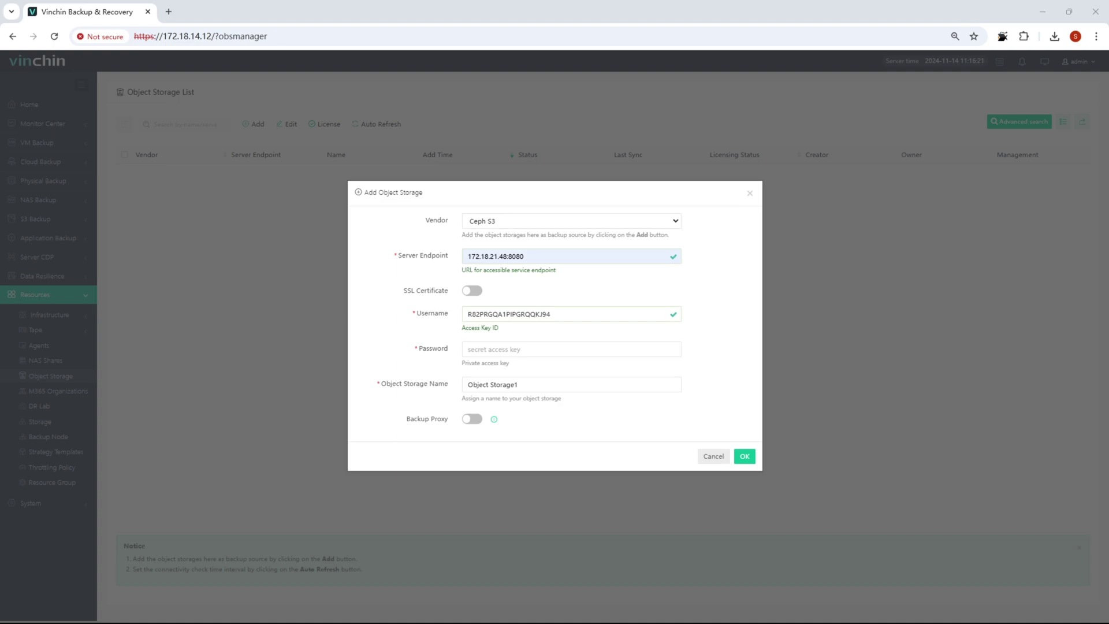
left_click(481, 355)
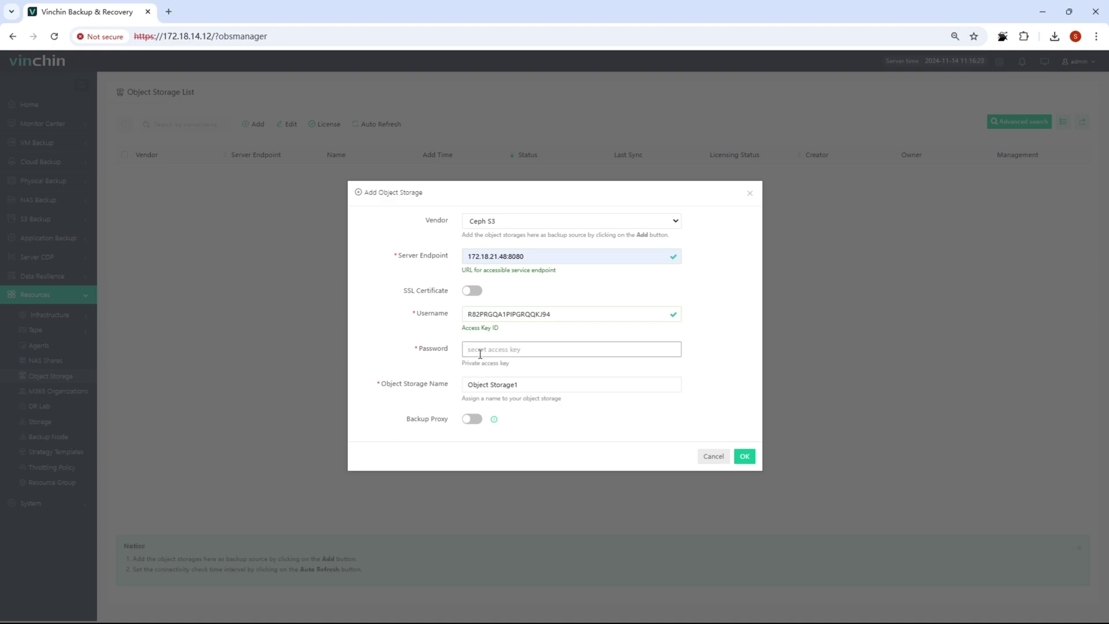
key("ctrl+v")
- Name the object storage "ceph" and add it to the list
left_click_drag(555, 384, 438, 393)
type("ce")
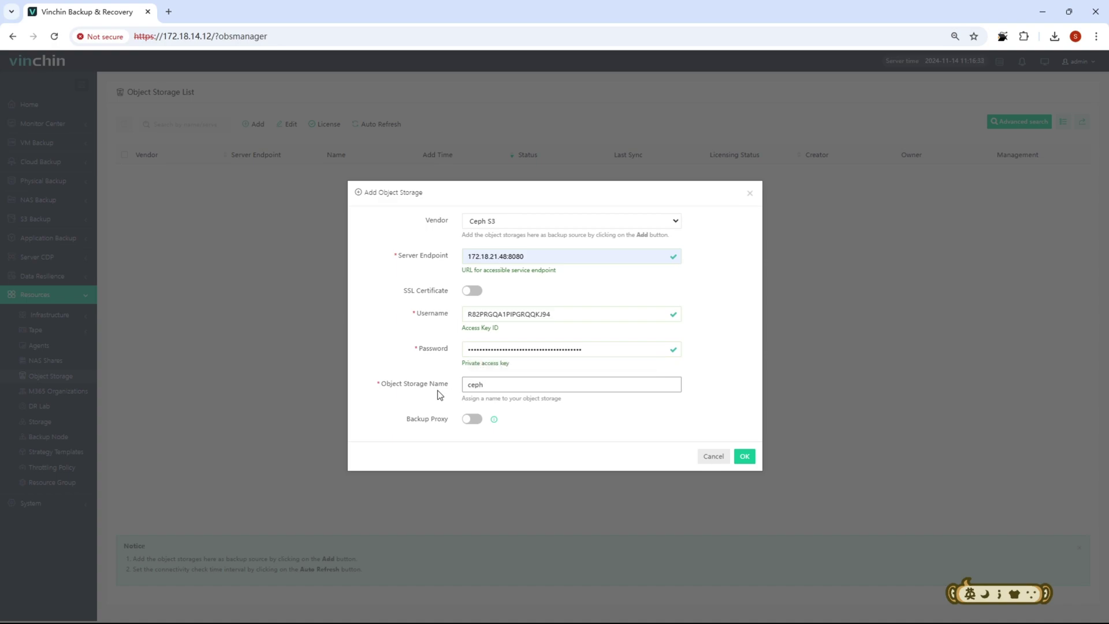
type("ph")
left_click(744, 457)
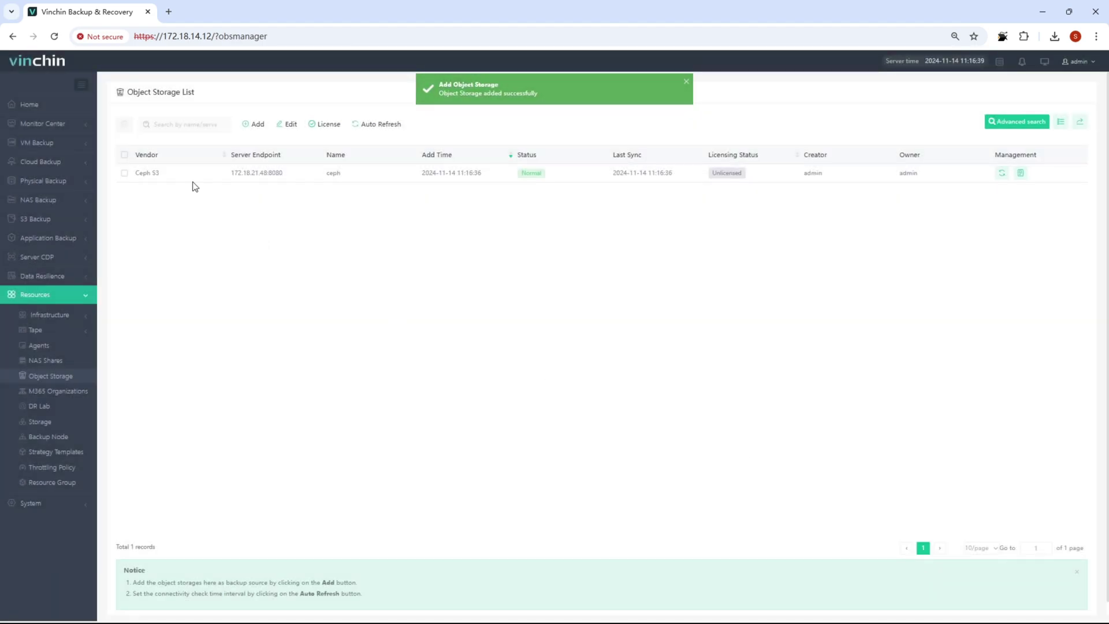
- License the ceph object storage for backup
left_click(124, 173)
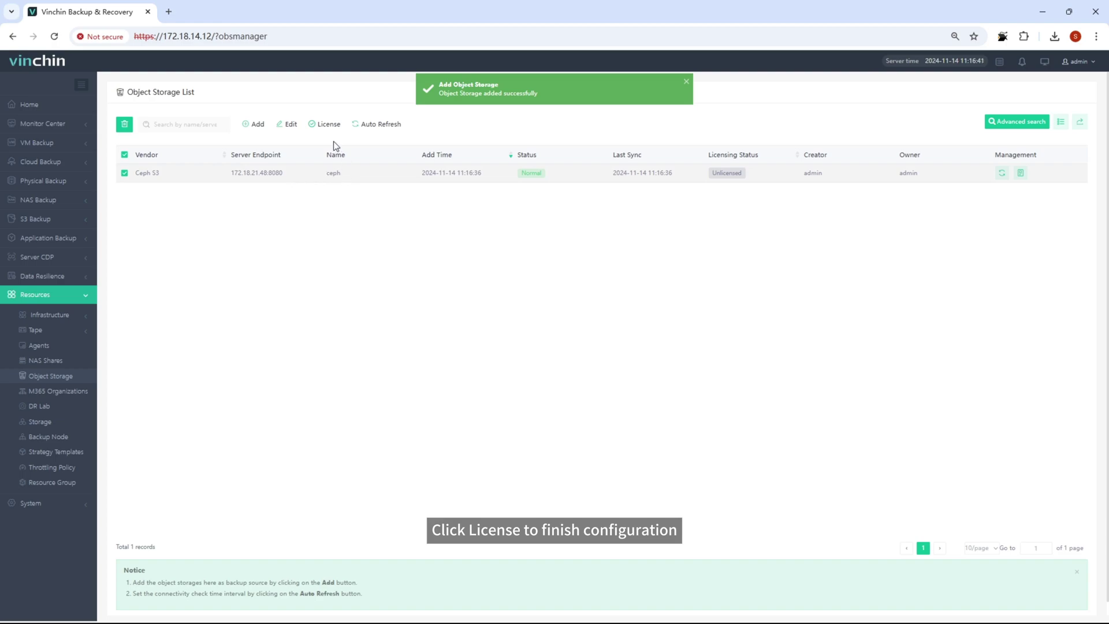
left_click(327, 126)
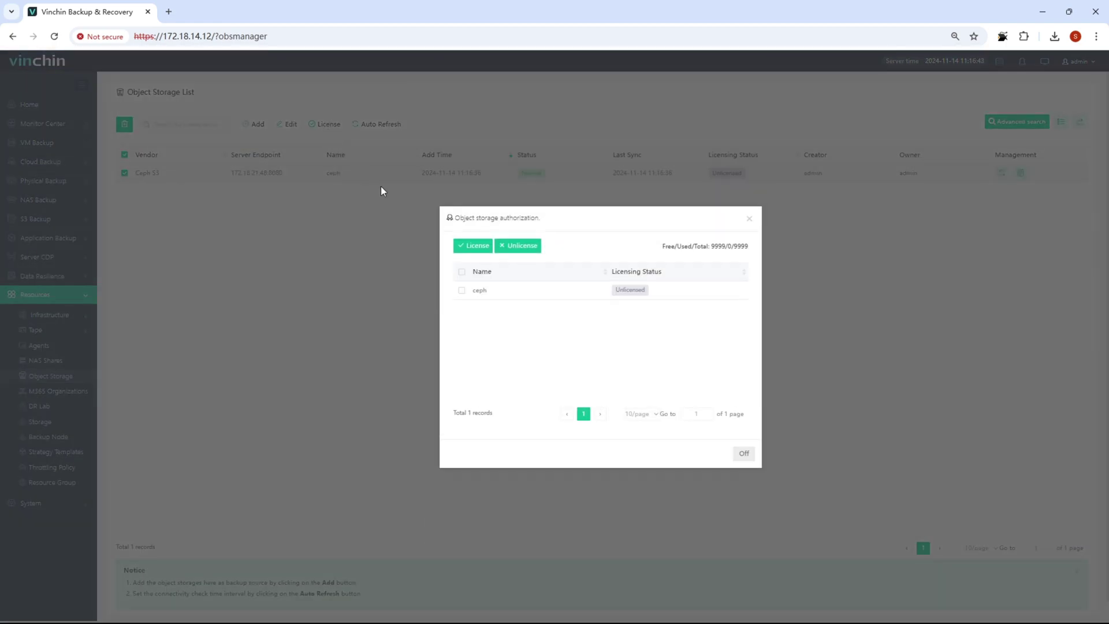
left_click(462, 272)
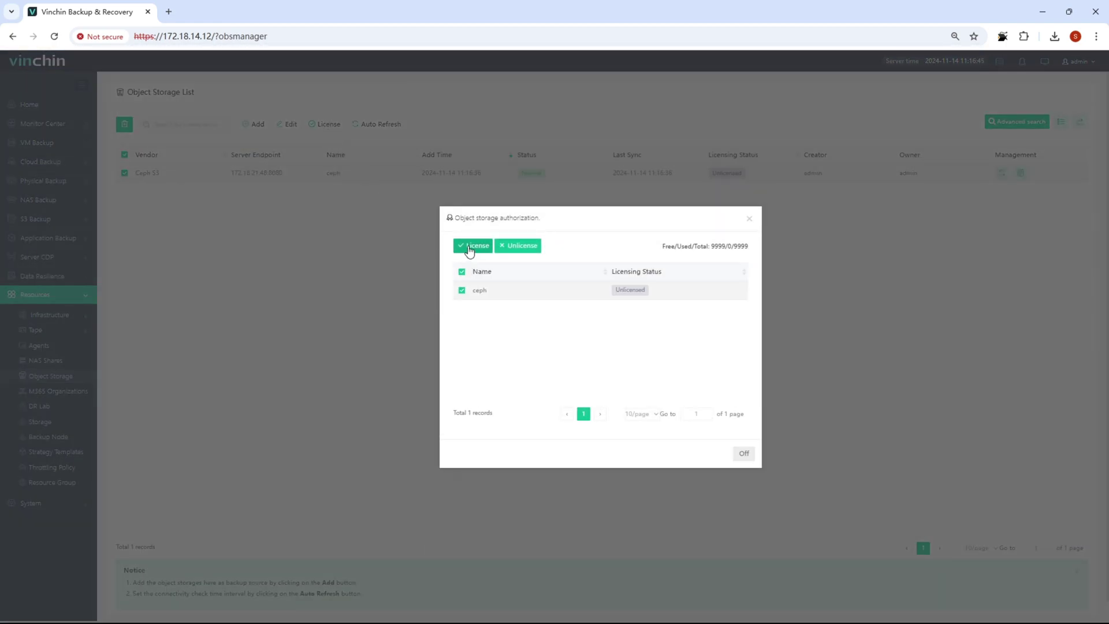
left_click(474, 247)
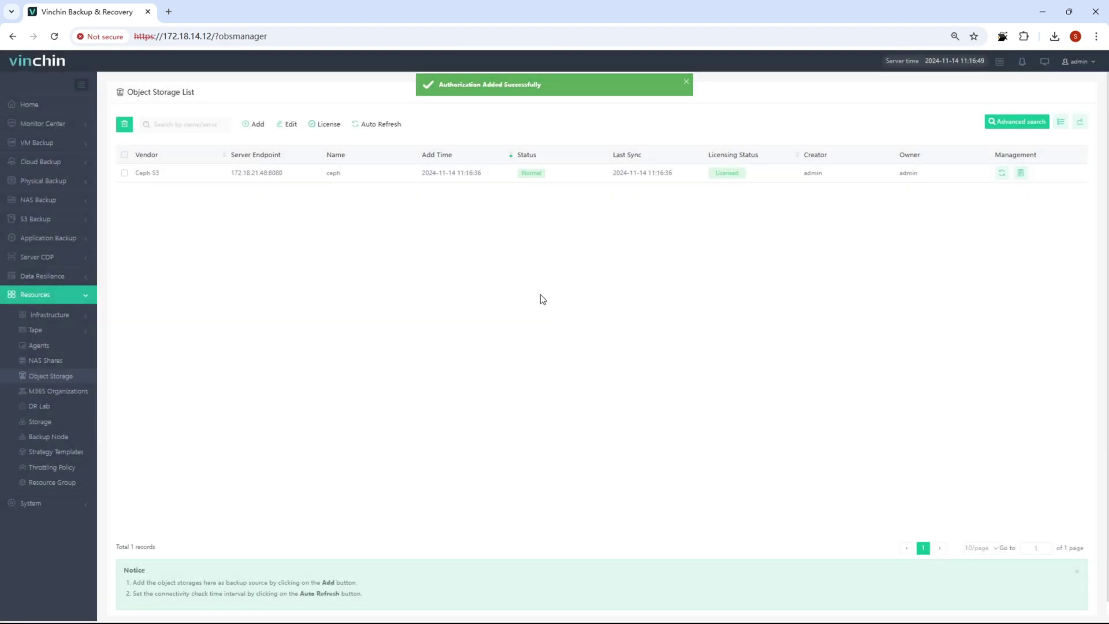
- Create a new S3 backup job with ceph as the source and select the 1.10test/fs folder in its bucket
left_click(78, 220)
left_click(67, 243)
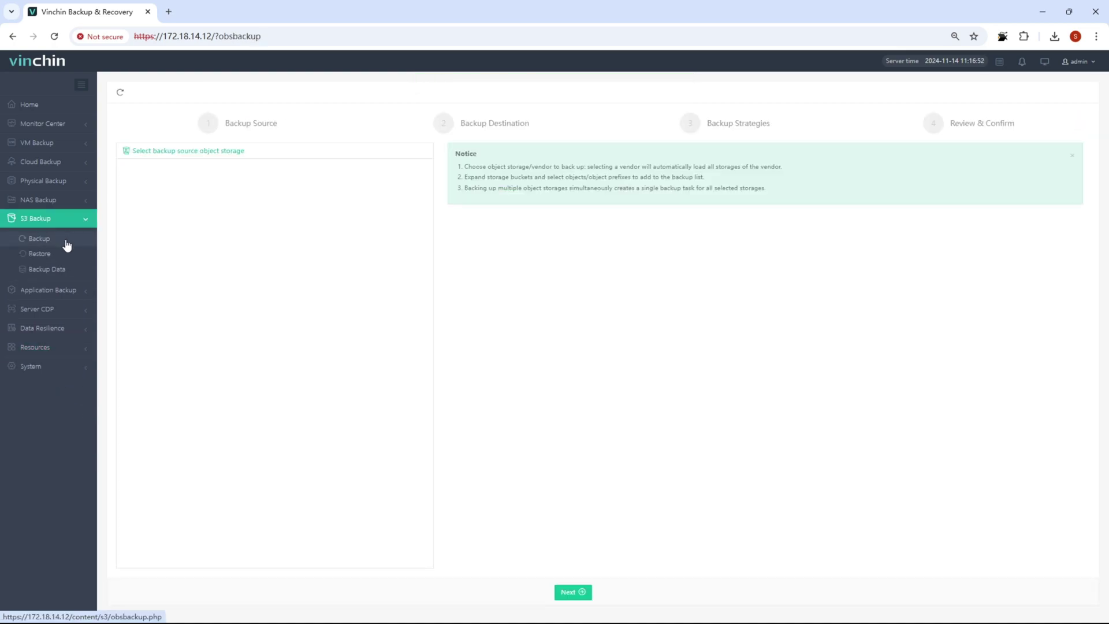
left_click(163, 193)
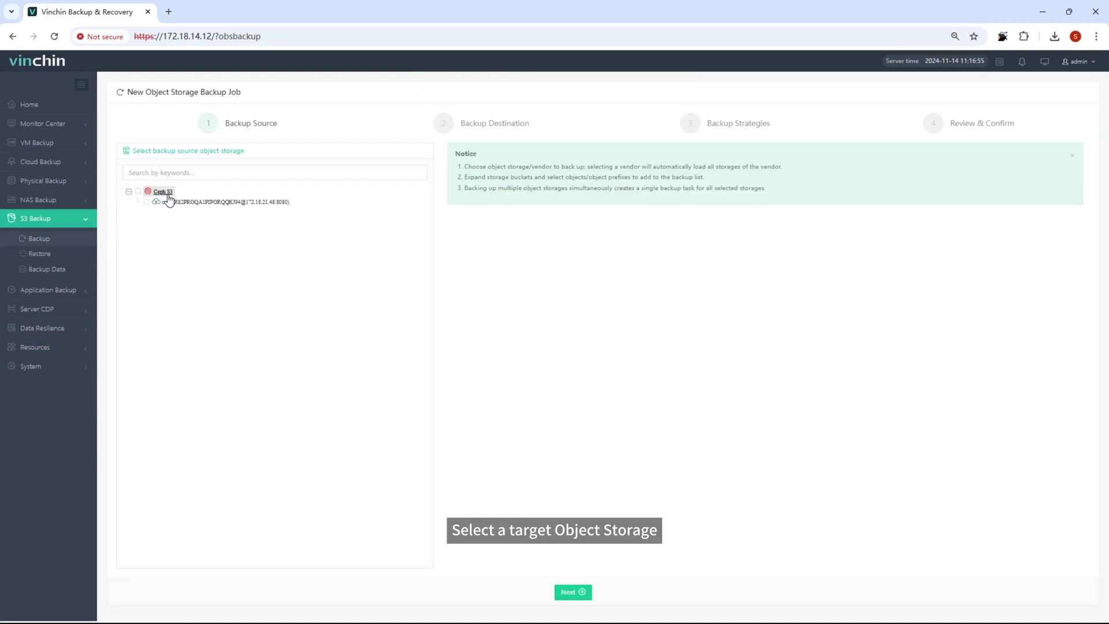
left_click(173, 201)
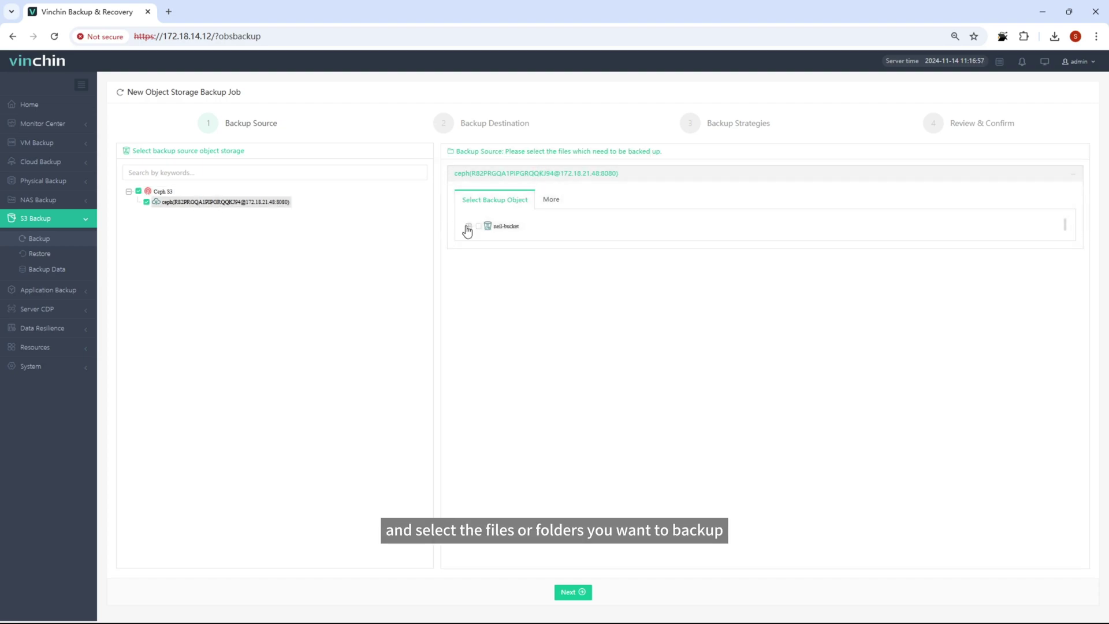
left_click(469, 226)
left_click(477, 236)
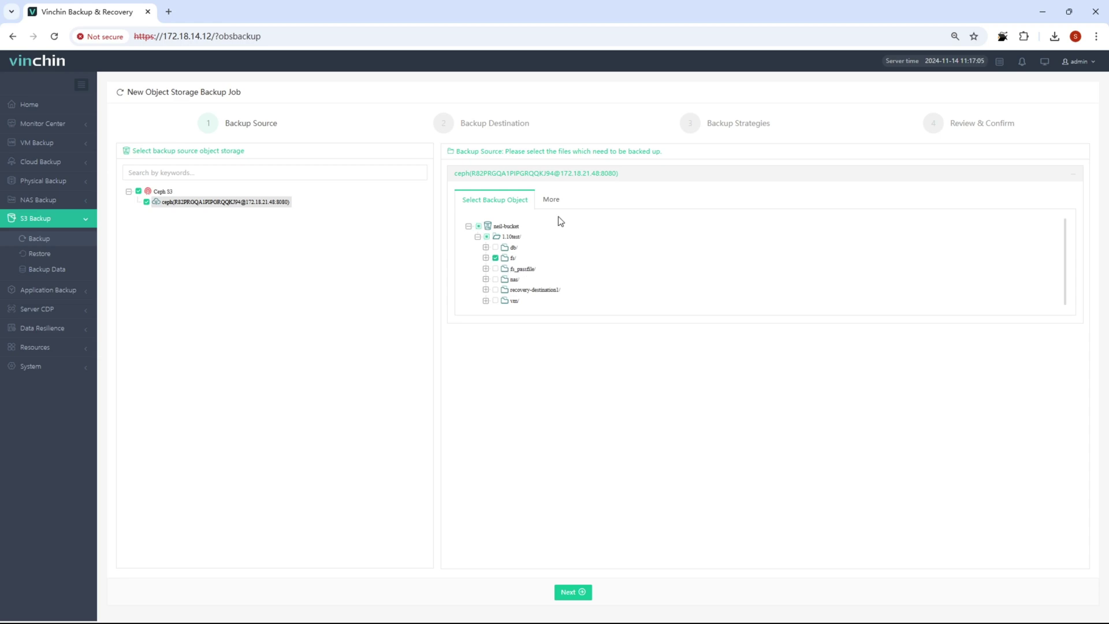
- Keep the wildcard filter at None and accept node vinchin81 with Local Disk1 as the backup destination
left_click(552, 200)
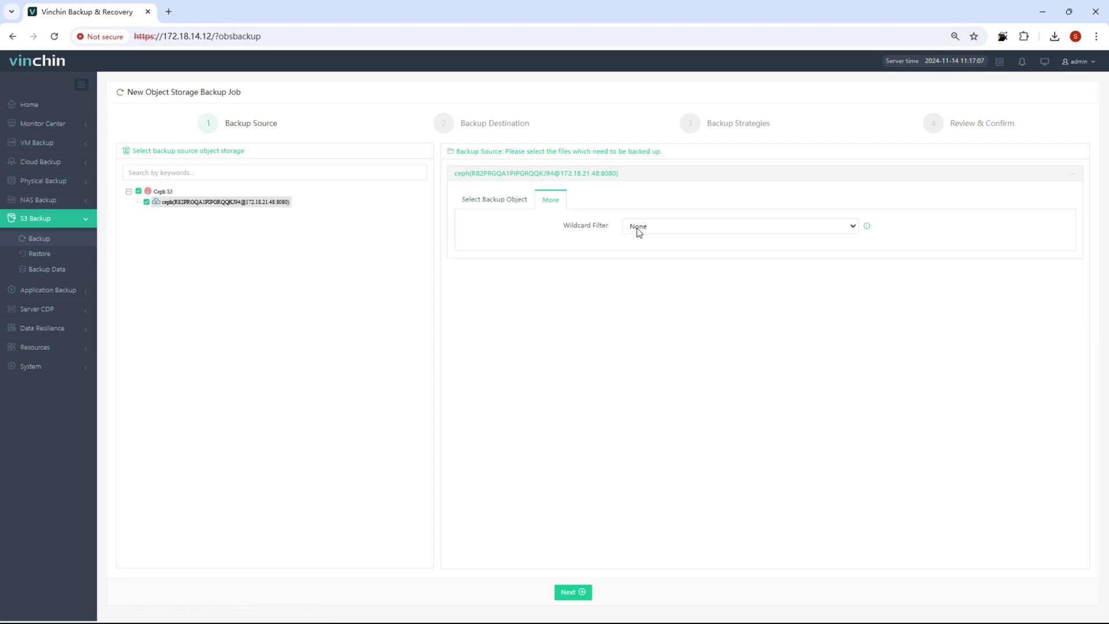
left_click(653, 232)
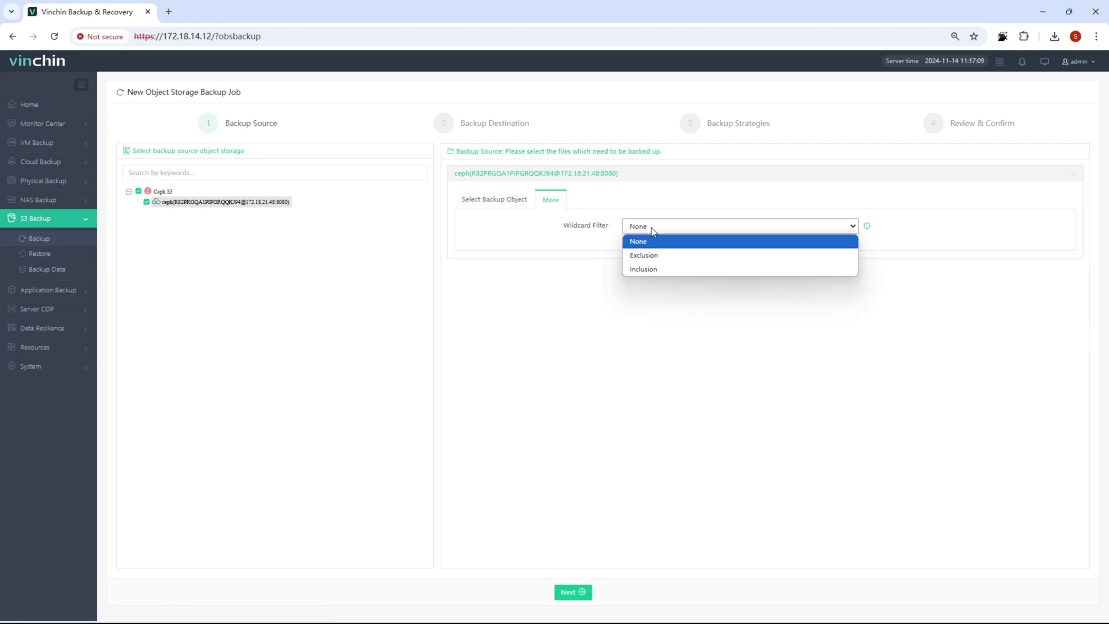
left_click(654, 232)
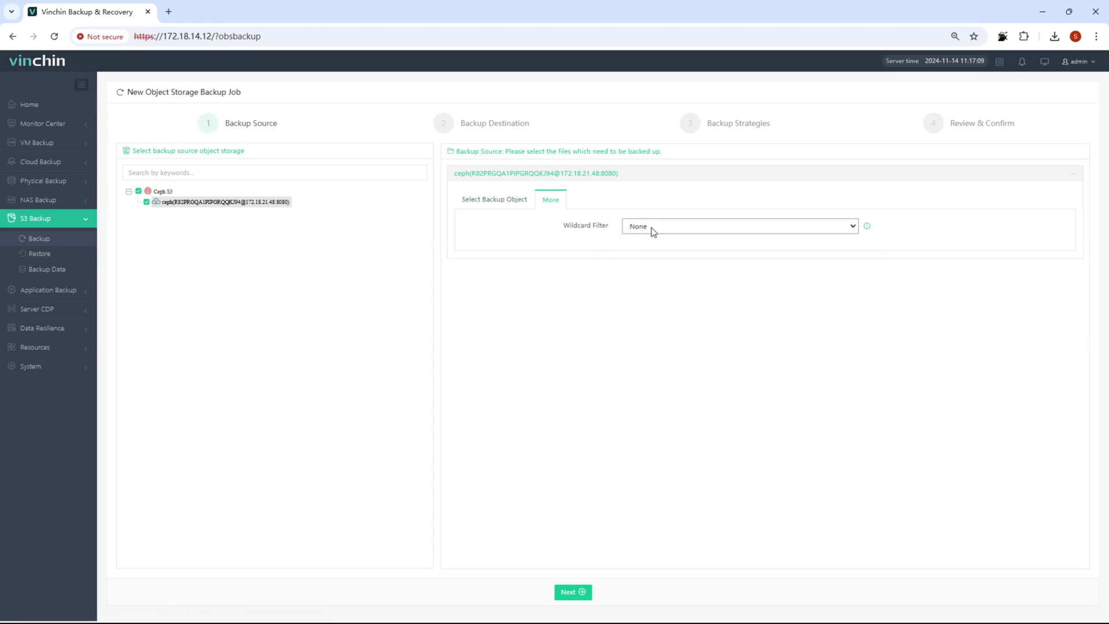
left_click(572, 593)
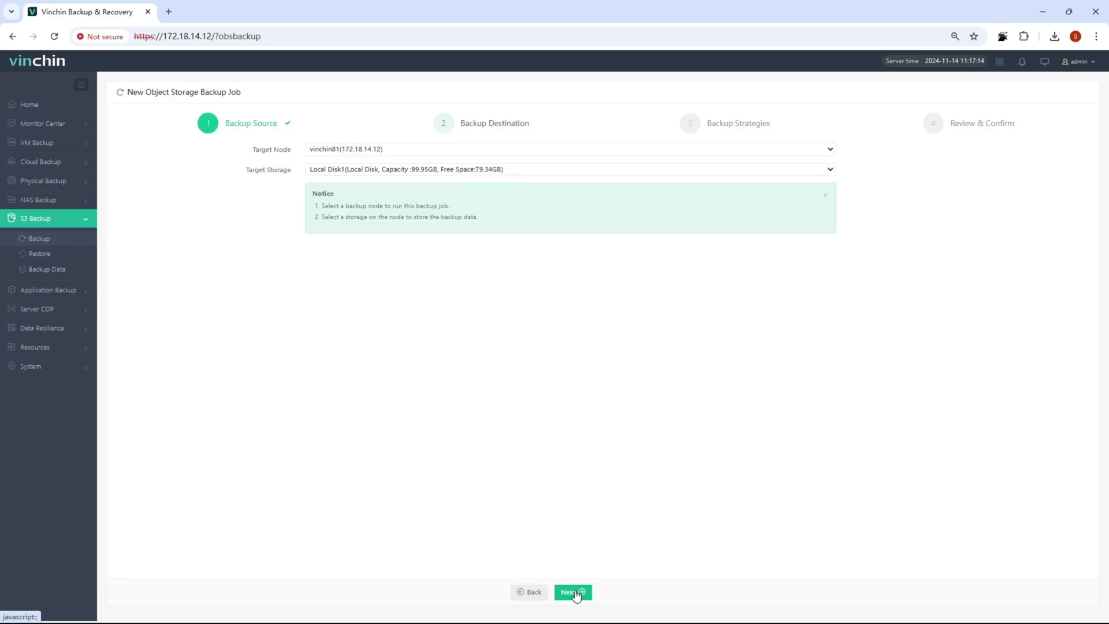
left_click(574, 593)
- Enable weekly full backups on Friday and daily incremental backups, both starting at 23:03:00
left_click(397, 297)
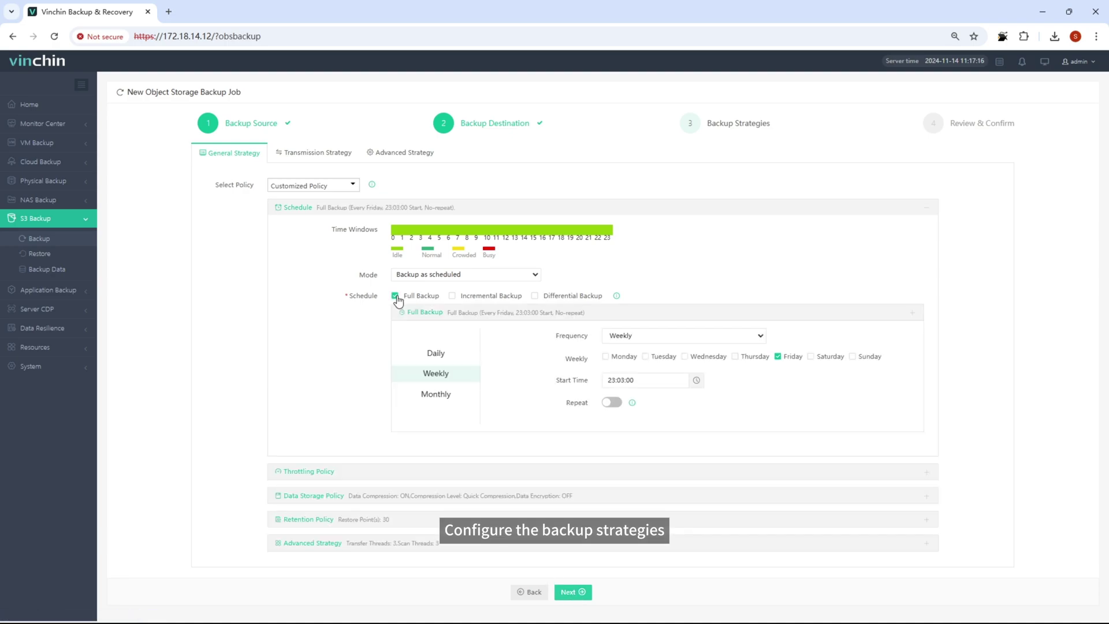
left_click(452, 296)
scroll(410, 380, "down", 2)
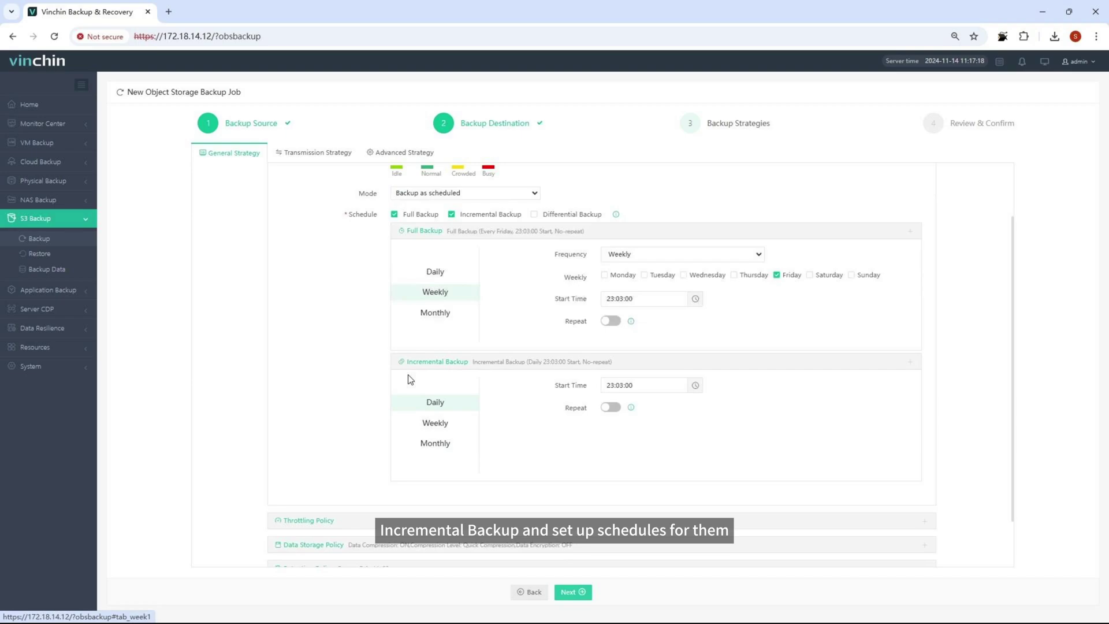
scroll(410, 380, "down", 1)
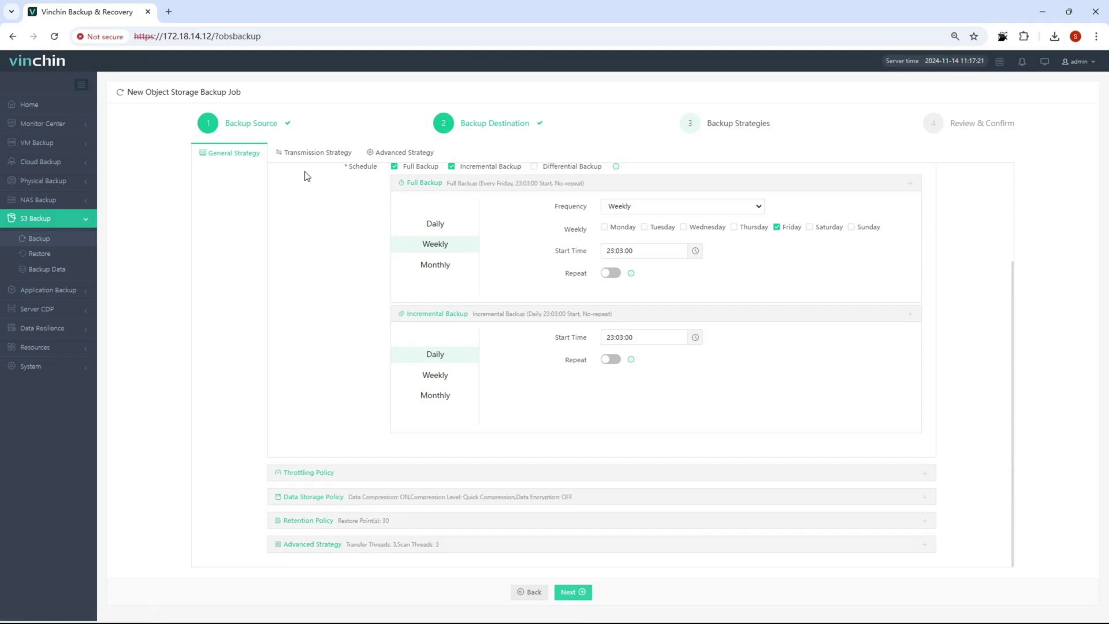
- Turn on the skip objects alert with its default thresholds and submit the backup job under its default name
left_click(305, 154)
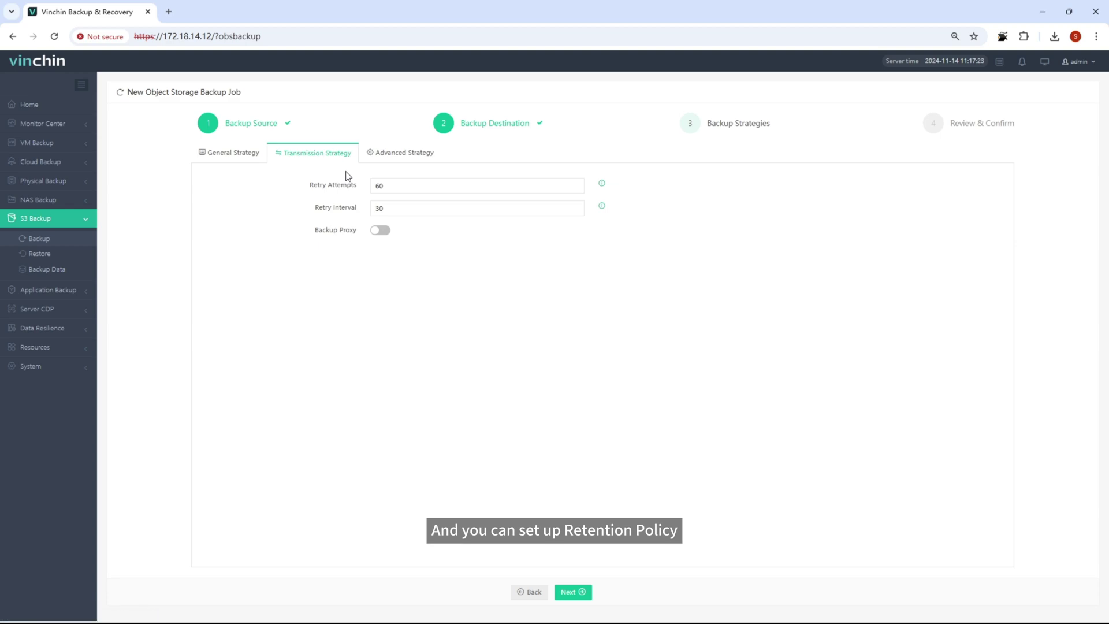
left_click(401, 152)
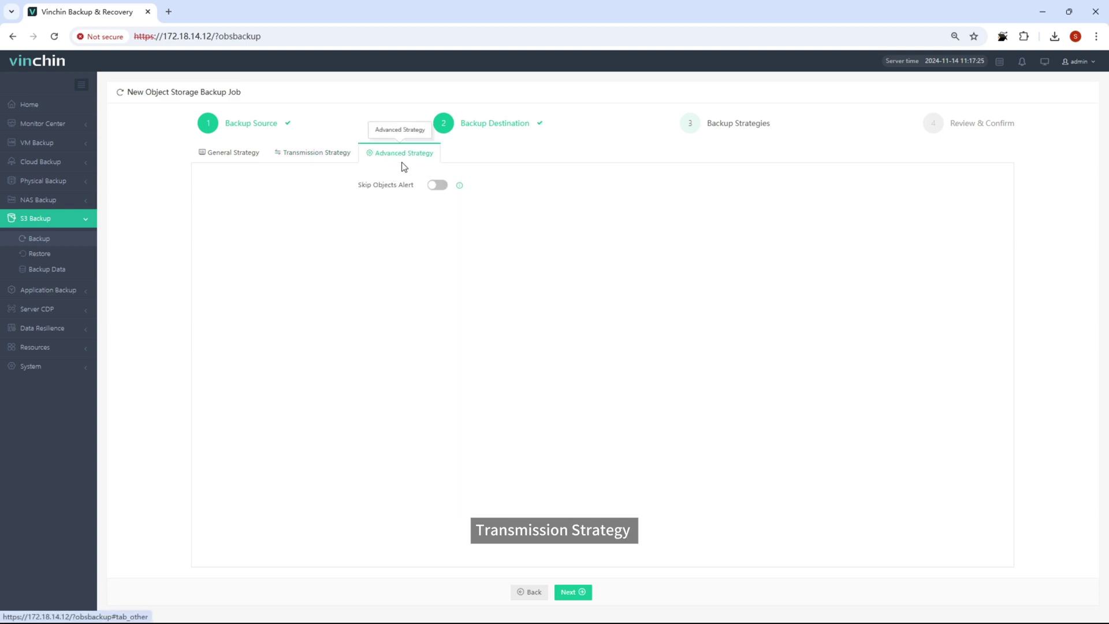
left_click(440, 190)
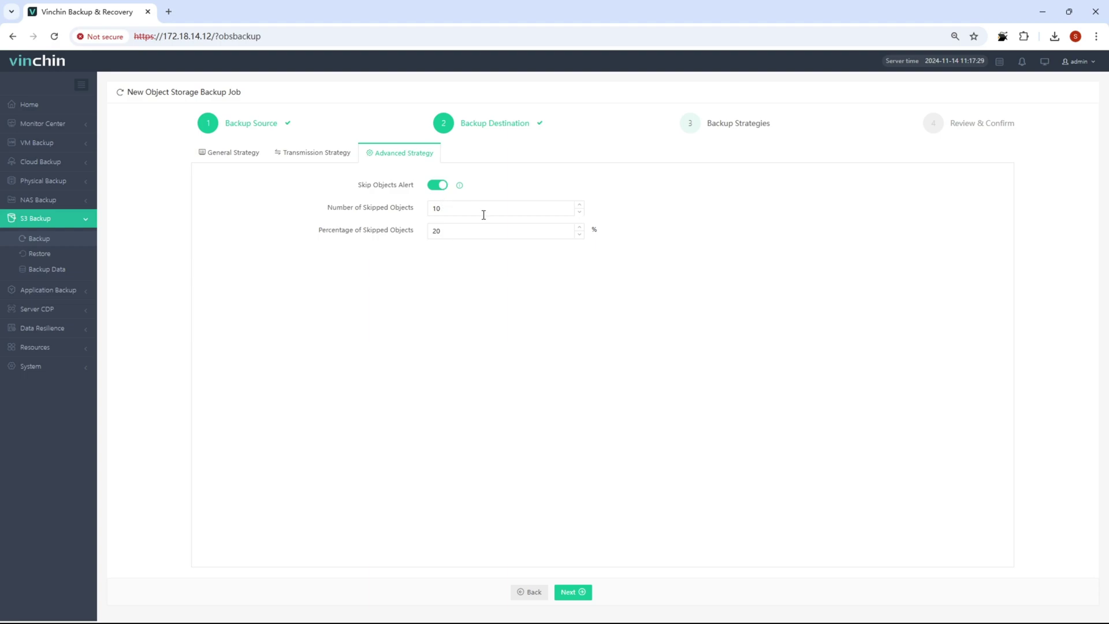
left_click(570, 589)
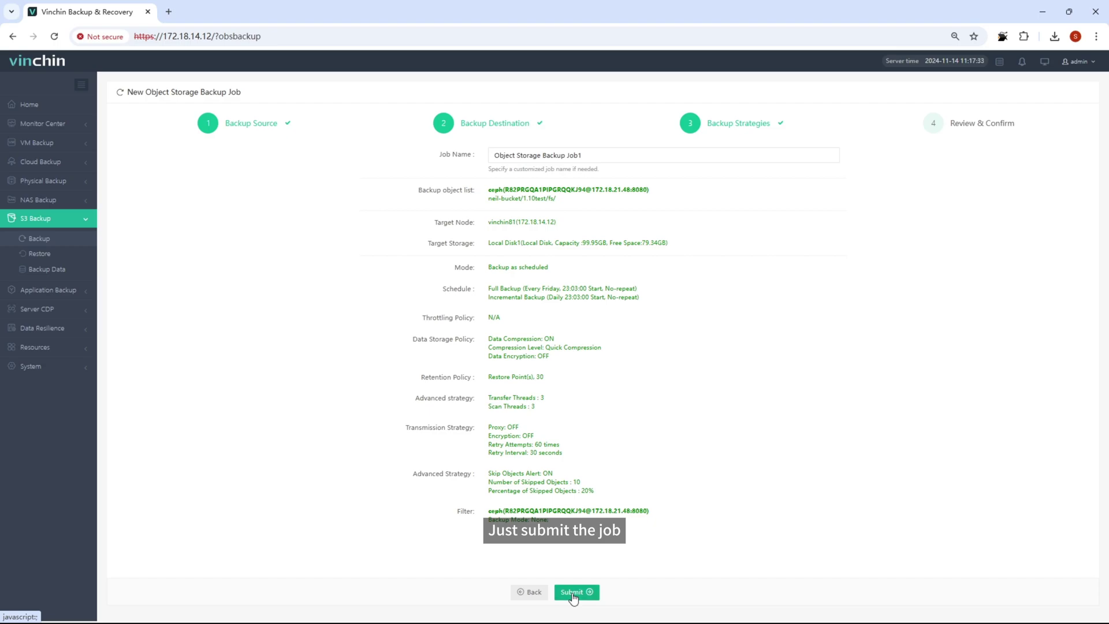
left_click(572, 594)
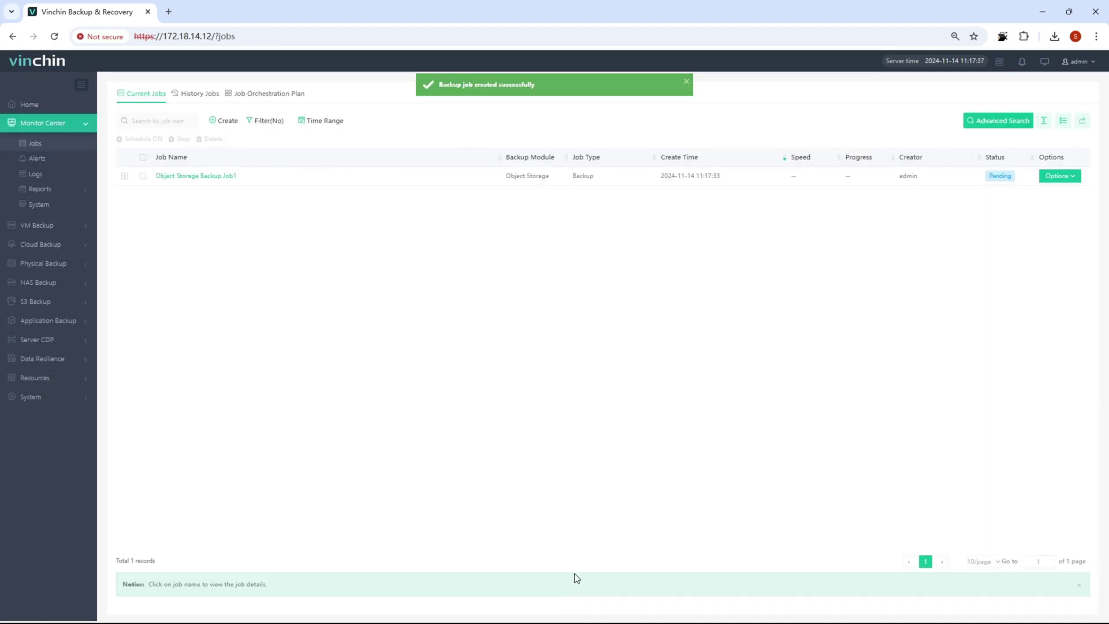
- Start an incremental run of the pending object storage backup job and open its job details
left_click(1057, 176)
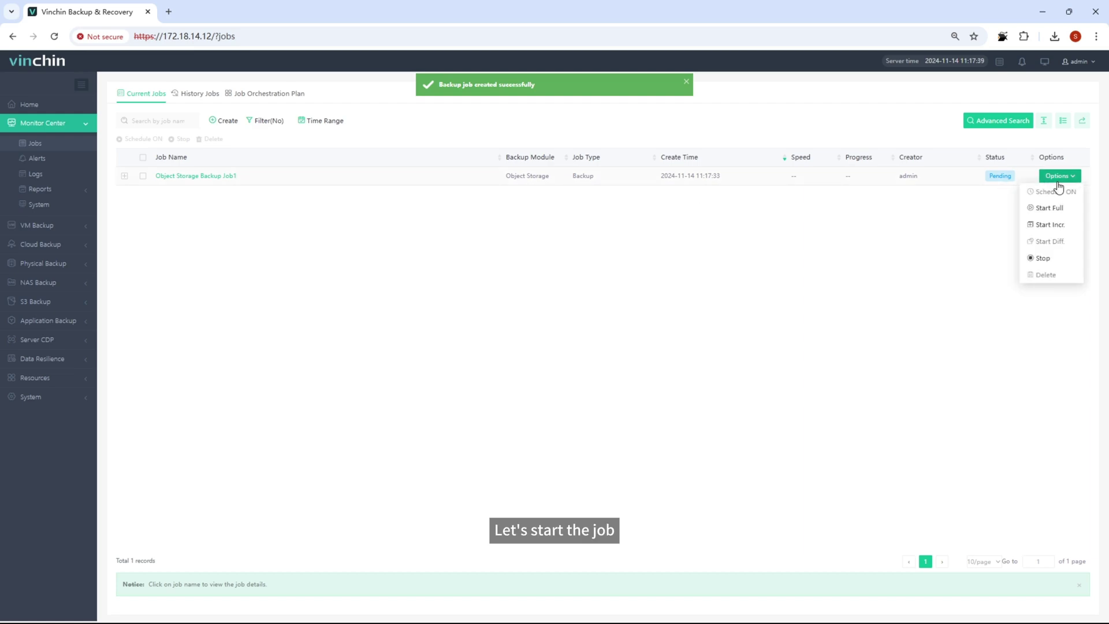
left_click(1055, 224)
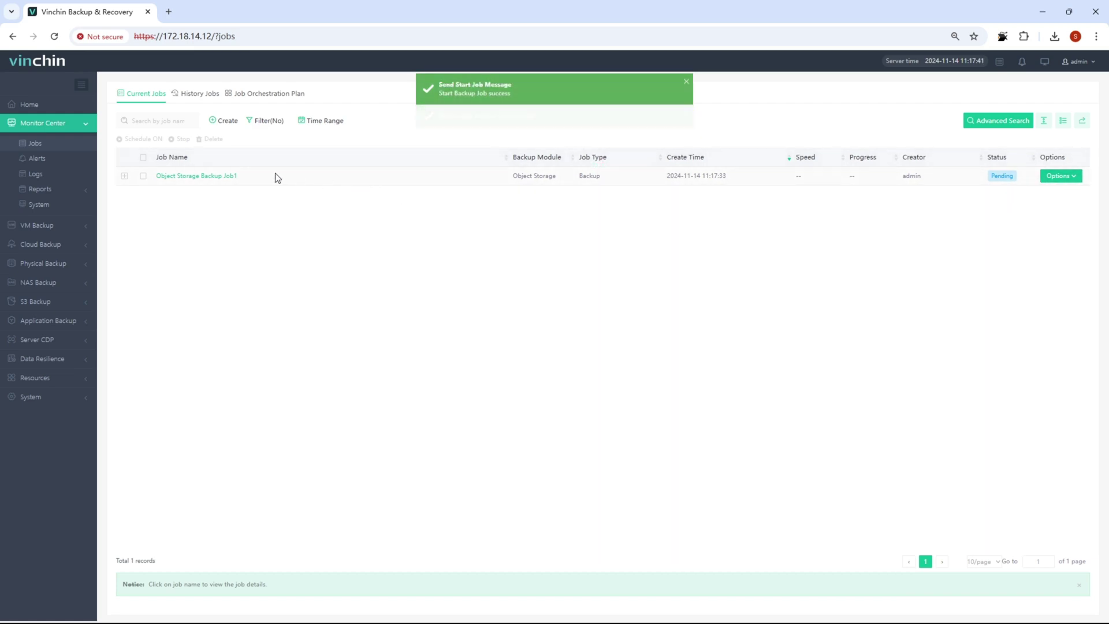
left_click(218, 177)
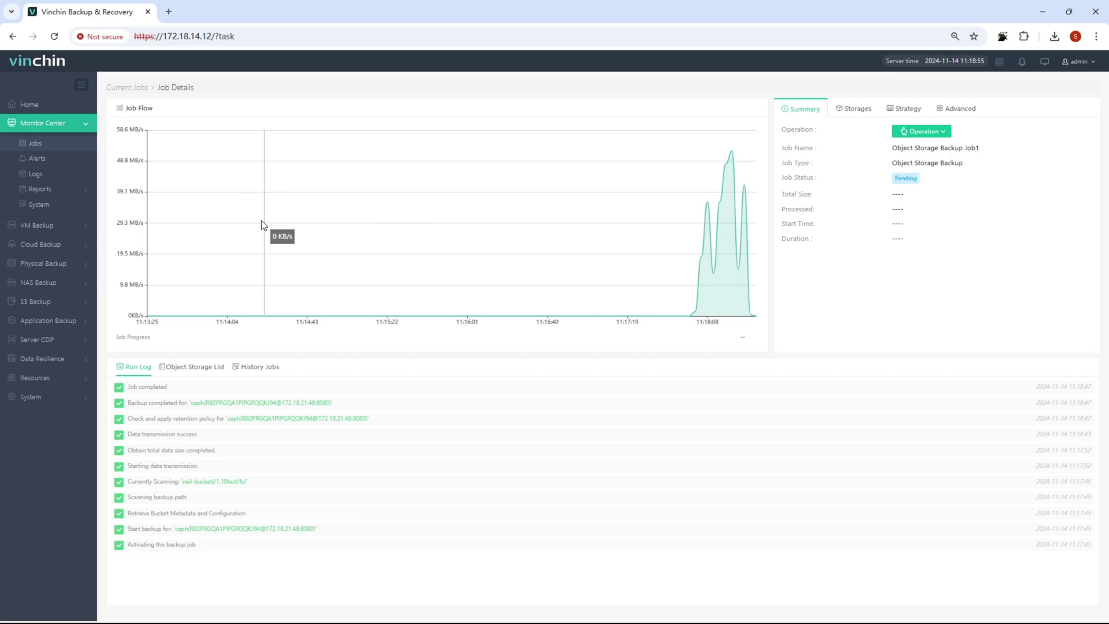
- Open the S3 backup data and inspect the restore points of the ceph storage under Object Storage Backup Job1
left_click(88, 304)
left_click(82, 271)
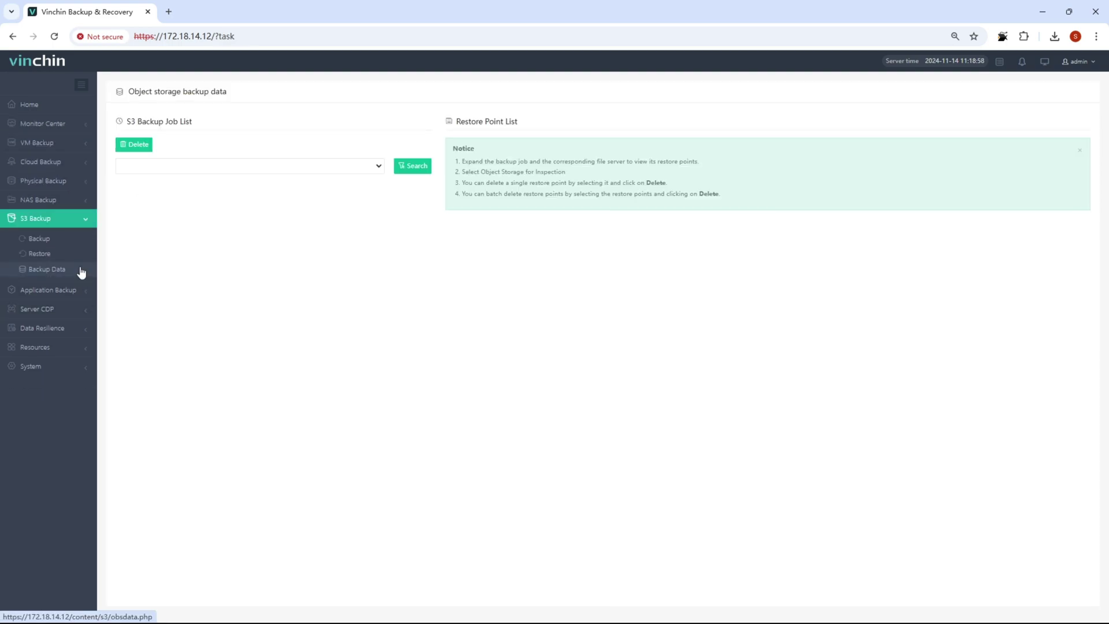
left_click(186, 198)
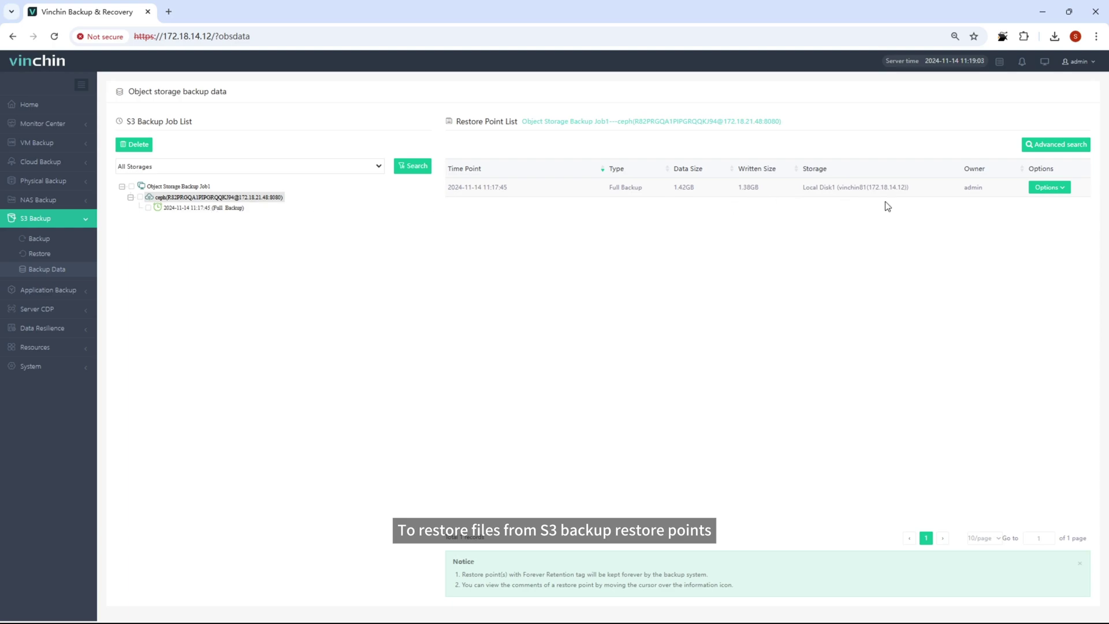
left_click(63, 258)
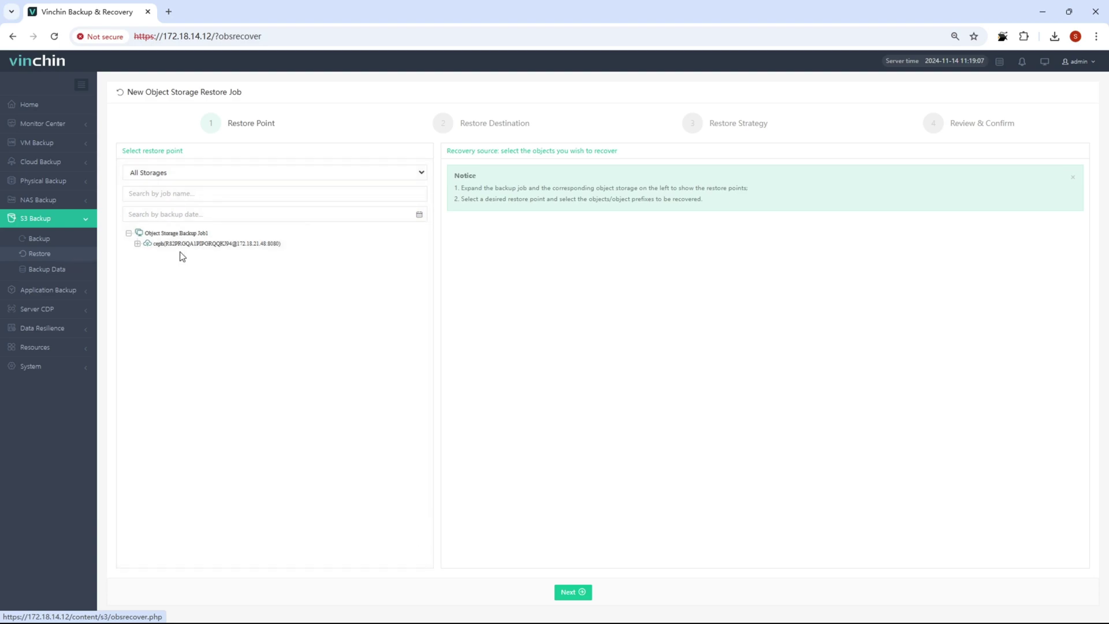
left_click(200, 254)
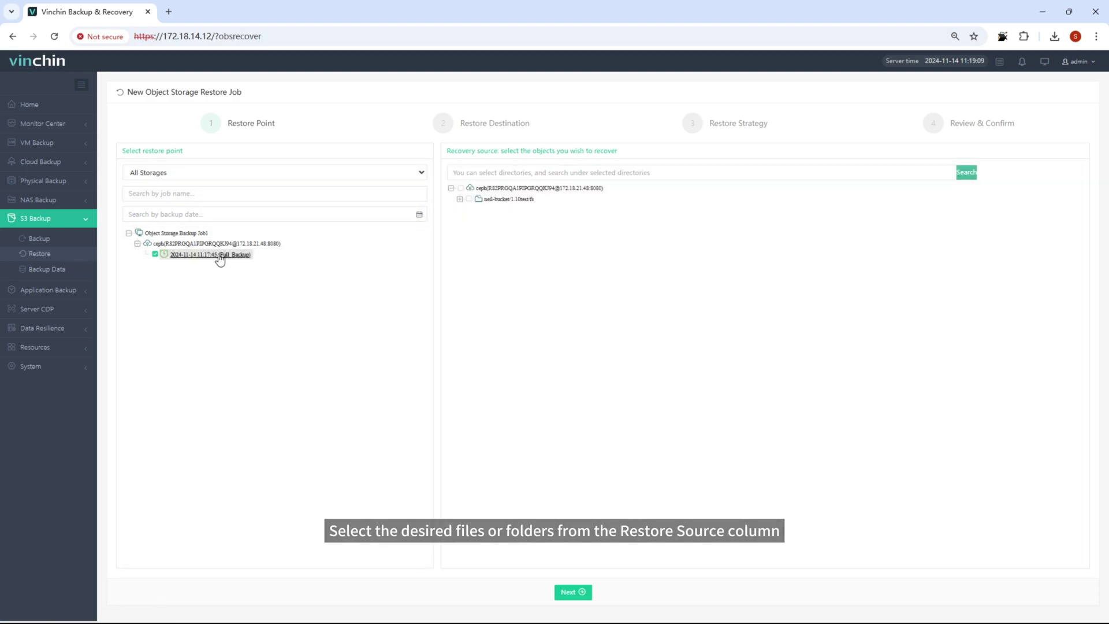
left_click(460, 200)
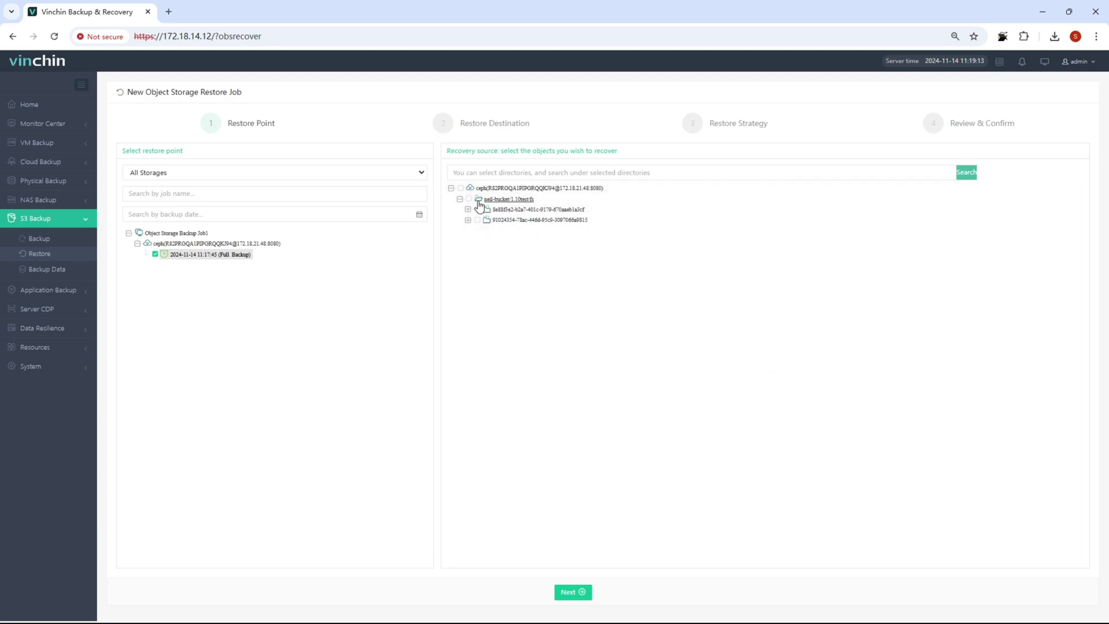
left_click(468, 200)
left_click(576, 594)
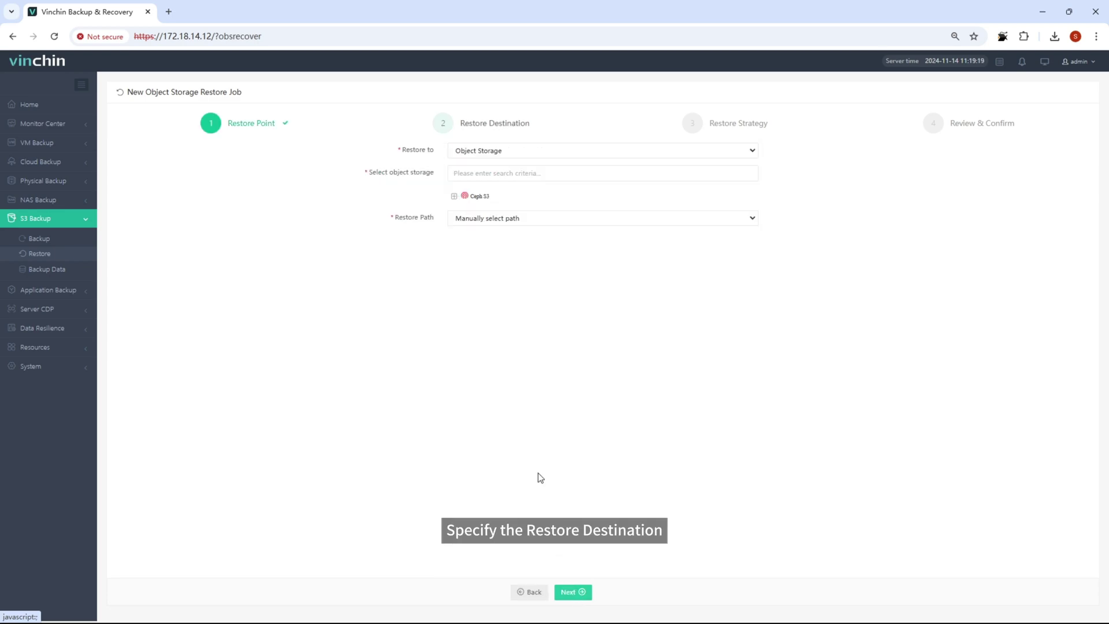
- Set the restore destination type to Object Storage and select the ceph storage under Ceph S3
left_click(505, 157)
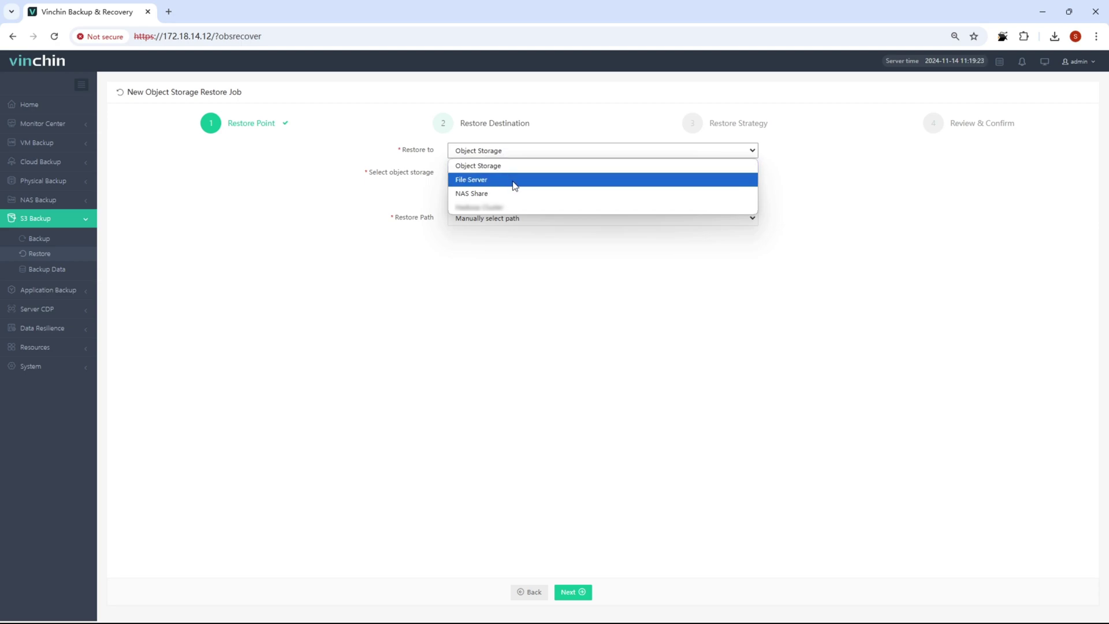
left_click(520, 169)
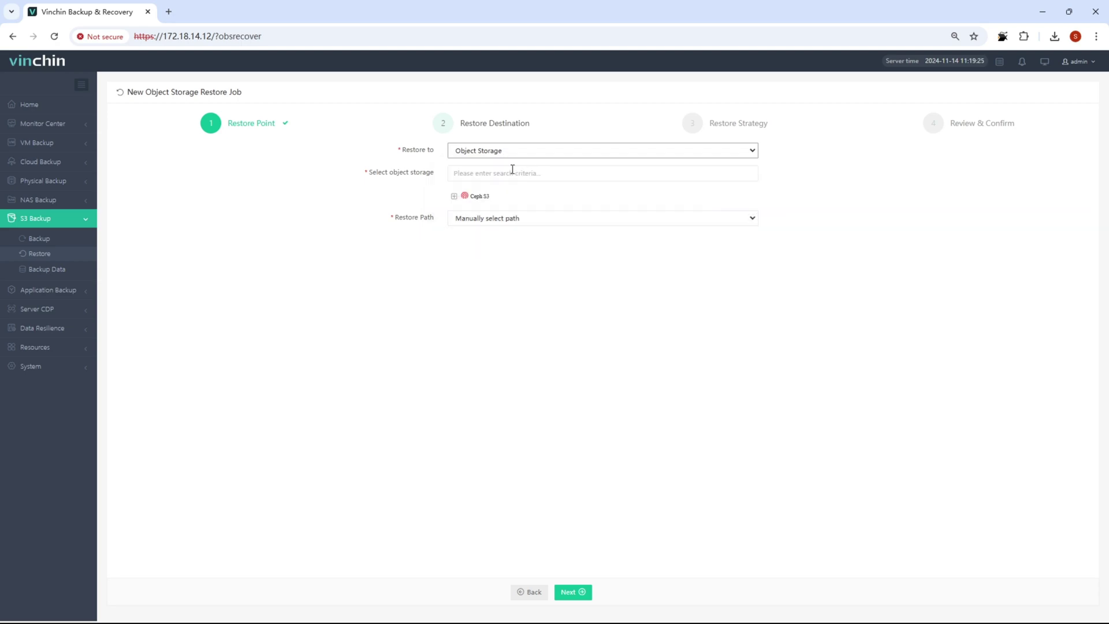
left_click(484, 196)
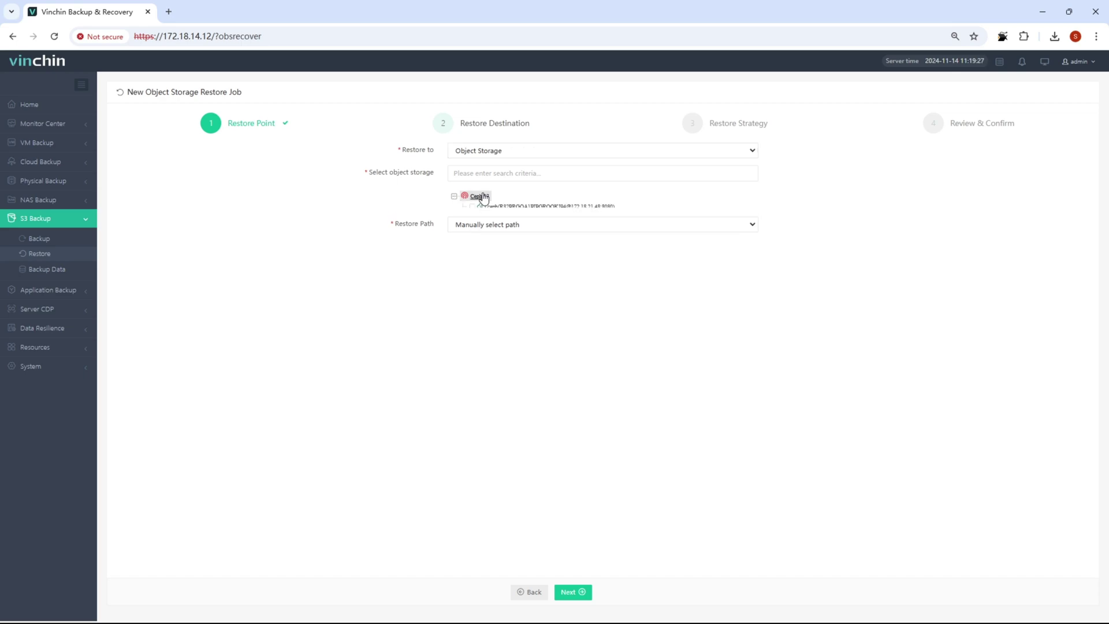
left_click(493, 207)
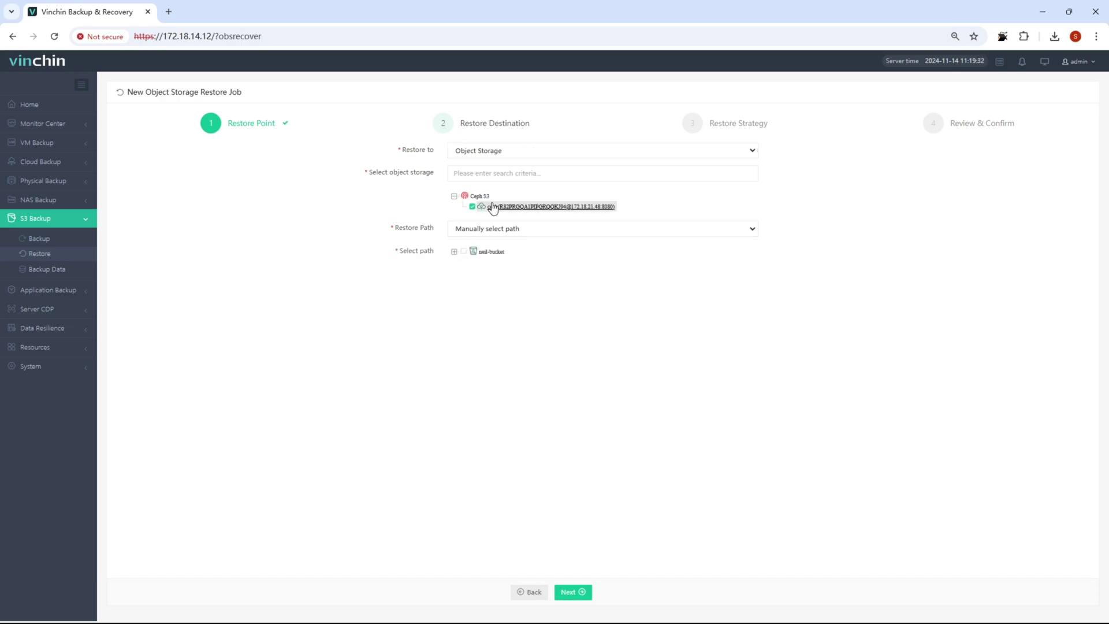
- Keep the manually selected restore path and create a folder named recovery-destination1 inside 1.10test as the destination
left_click(493, 228)
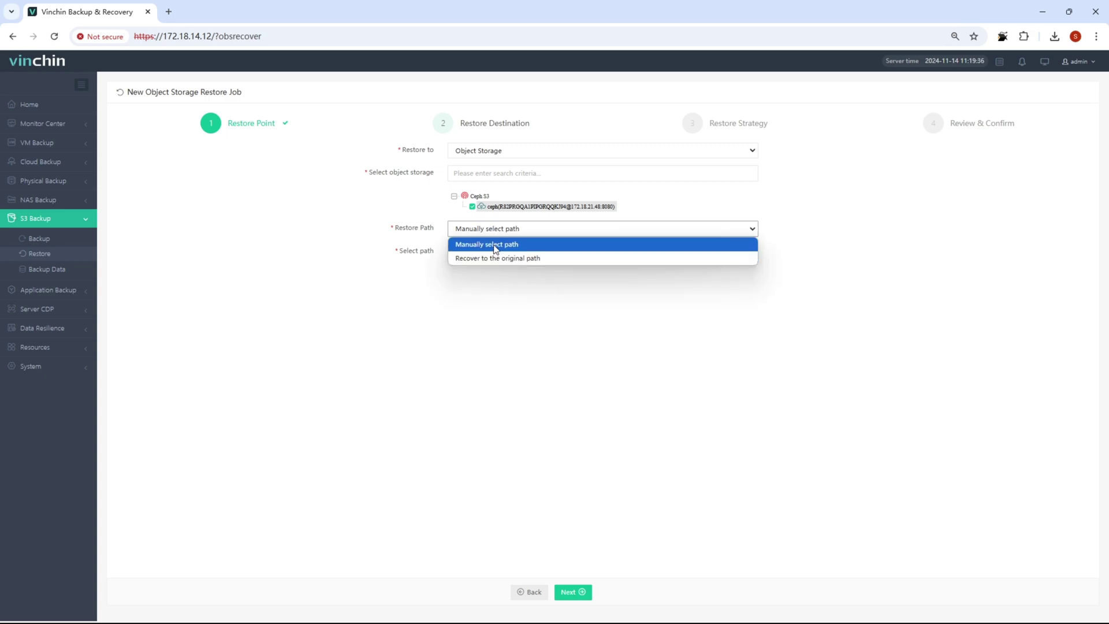
left_click(495, 249)
left_click(454, 251)
left_click(463, 262)
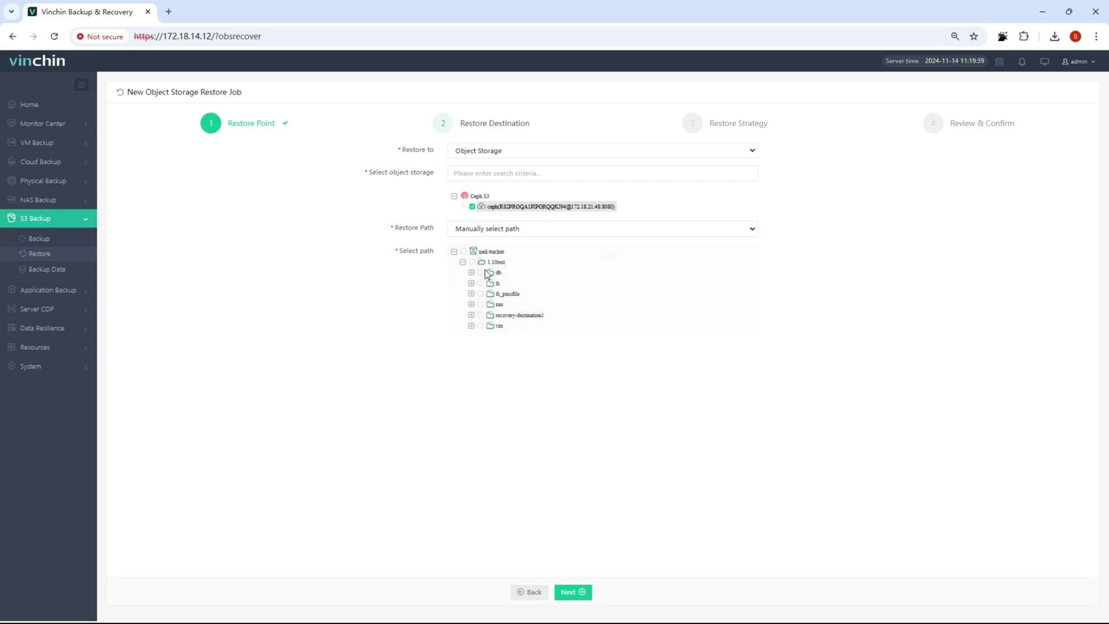
left_click(511, 262)
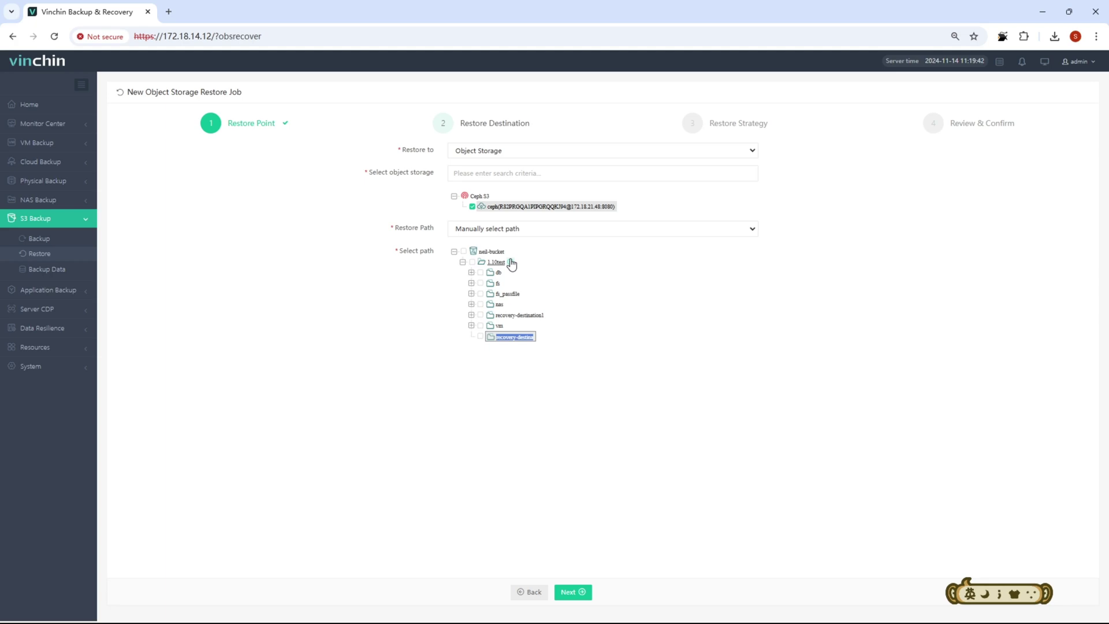
left_click(555, 344)
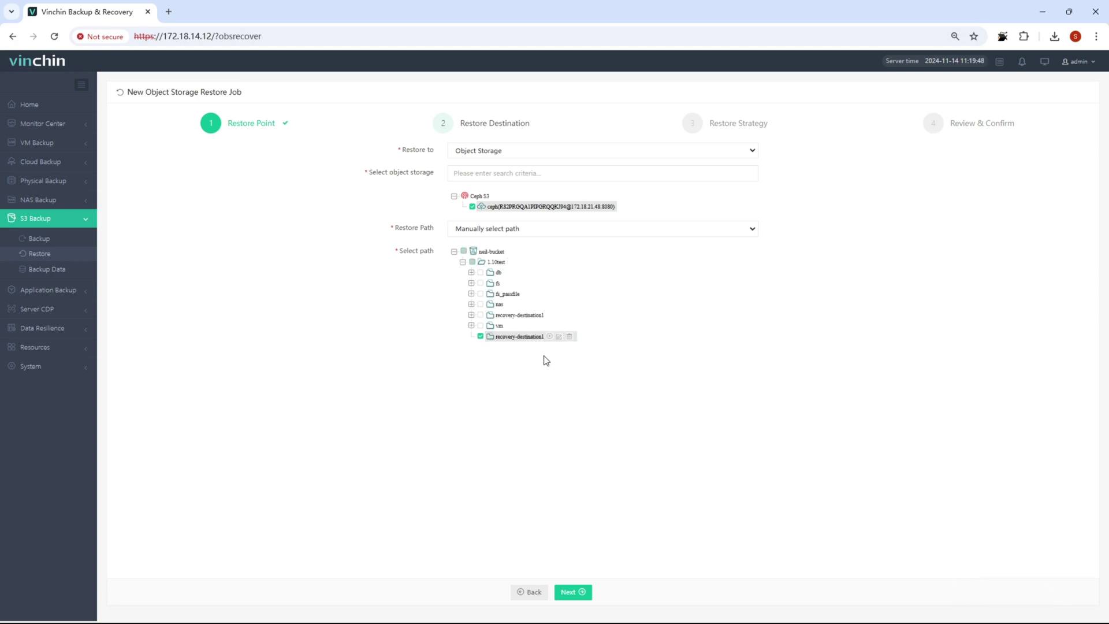
left_click(574, 593)
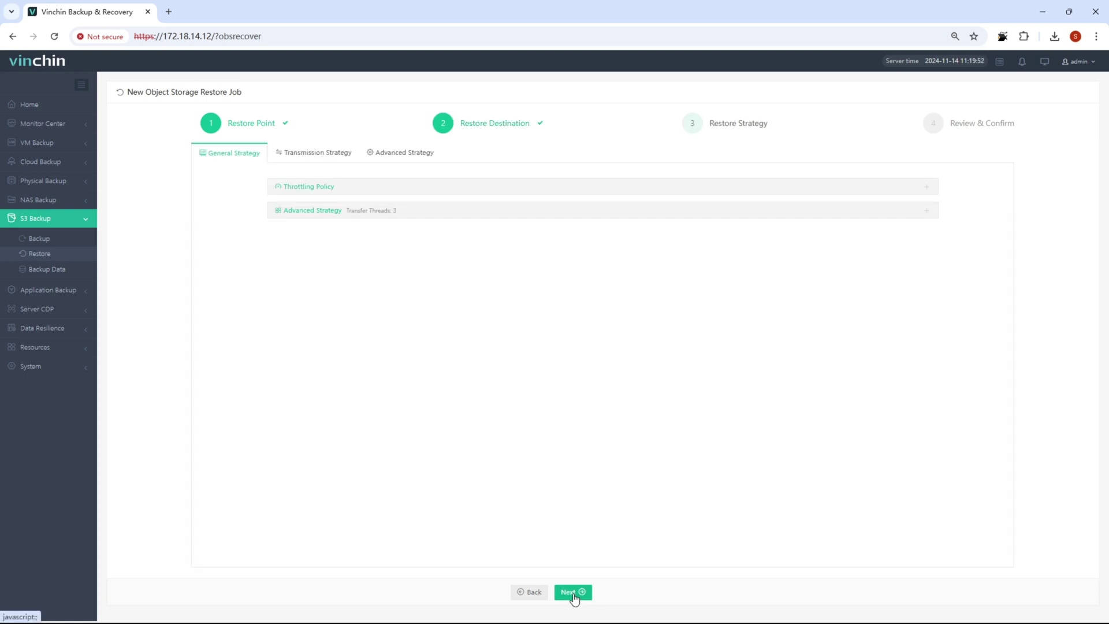
- Try the backup proxy option in the restore job's transmission strategy and switch it off again
left_click(312, 155)
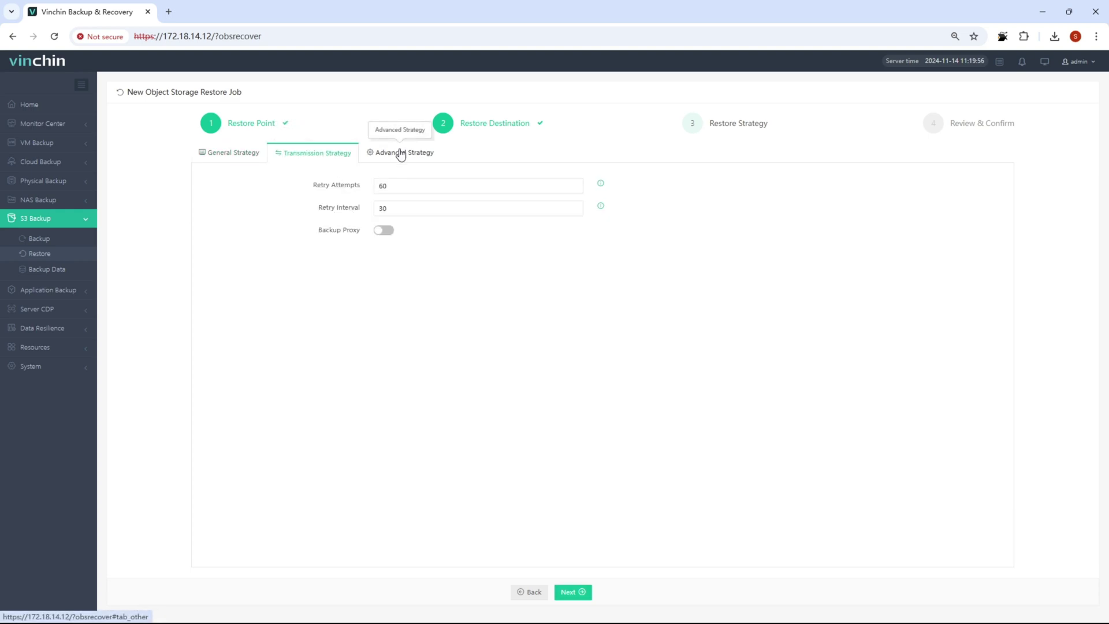
left_click(386, 231)
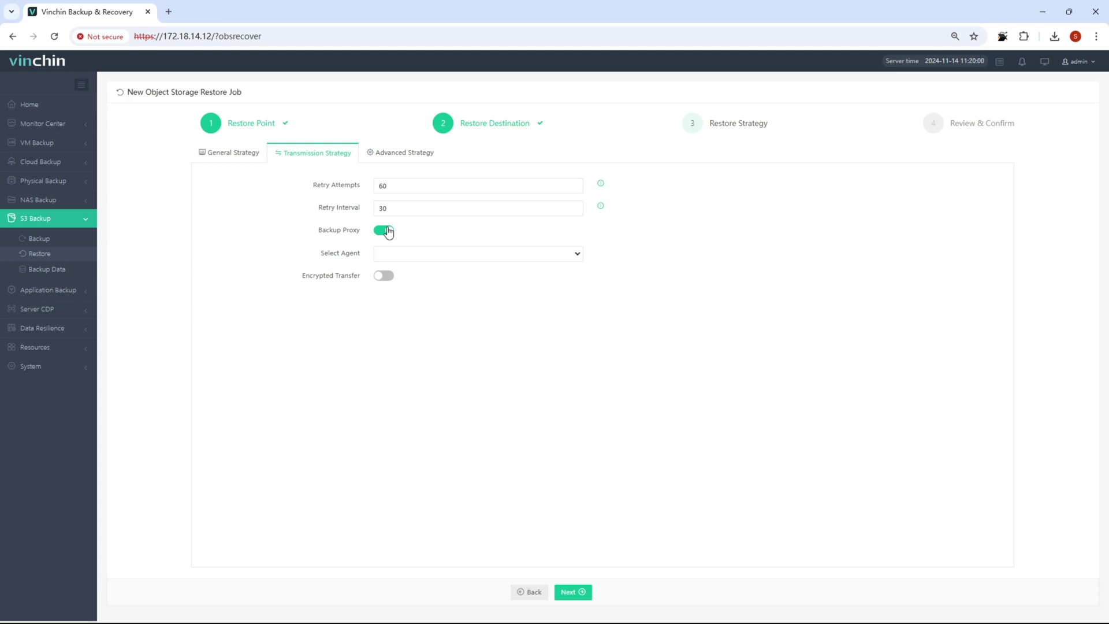
left_click(386, 231)
- Submit the restore job under its default name with same-name objects set to Overwrite, and open its job details
left_click(393, 152)
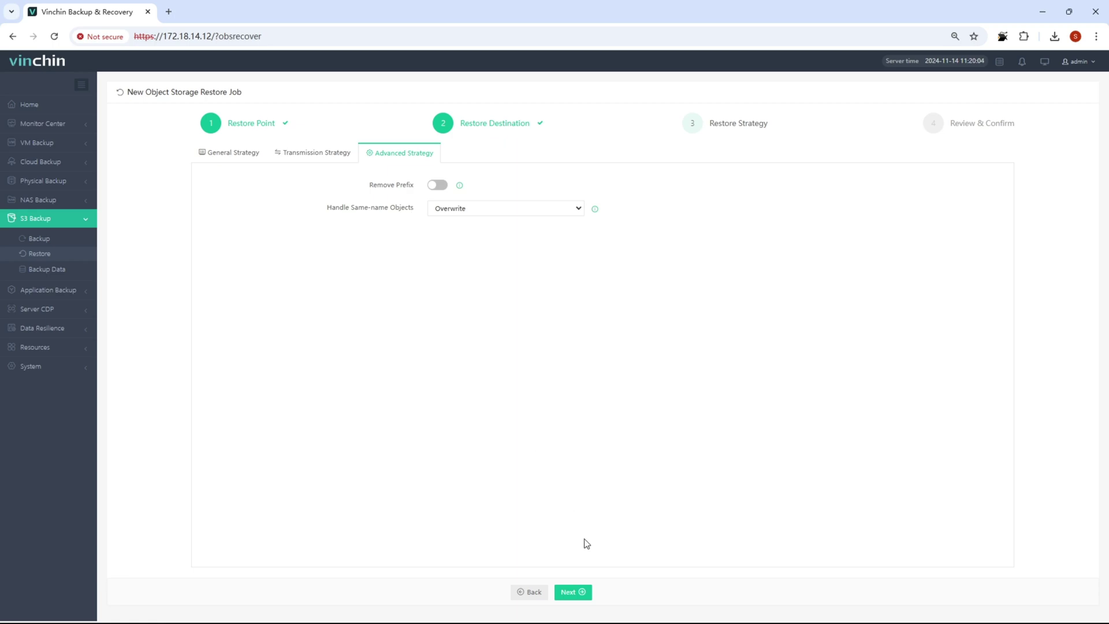
left_click(577, 592)
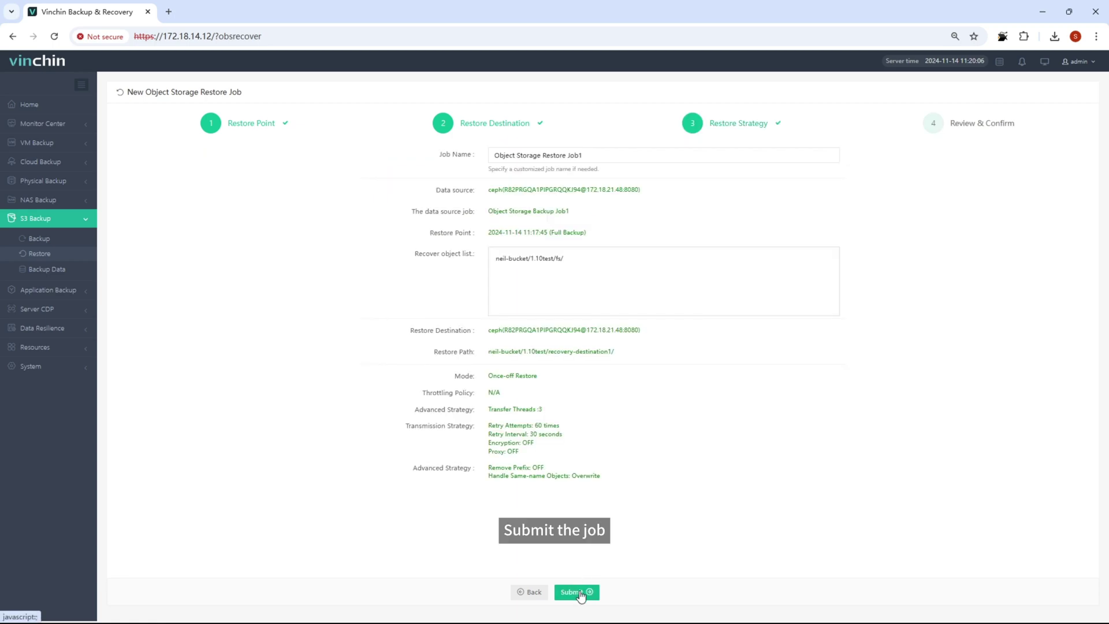
left_click(580, 593)
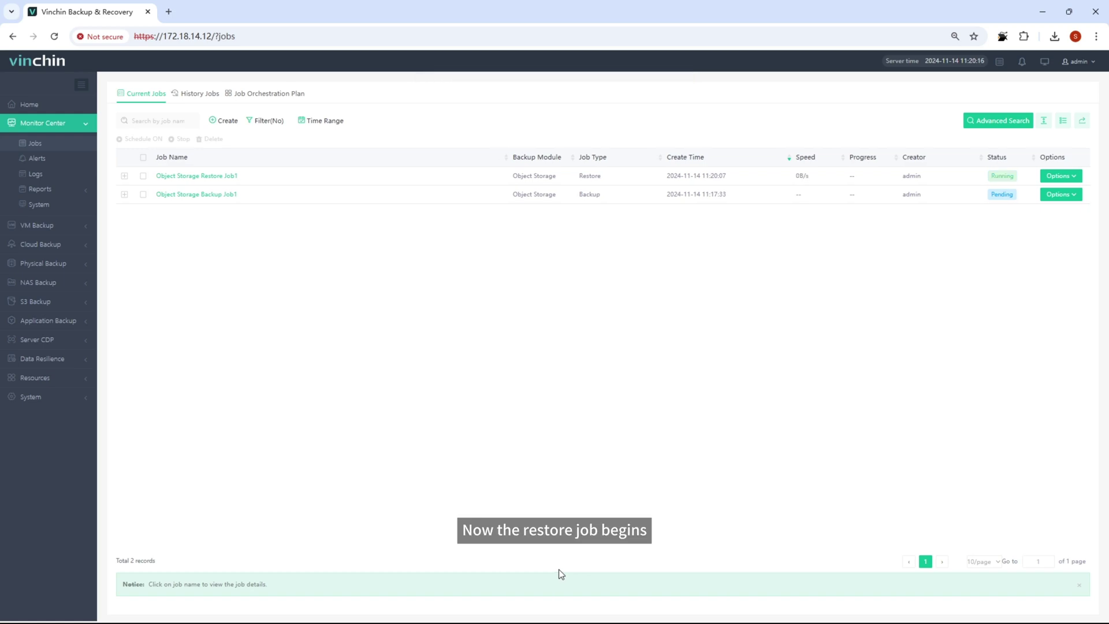
left_click(197, 178)
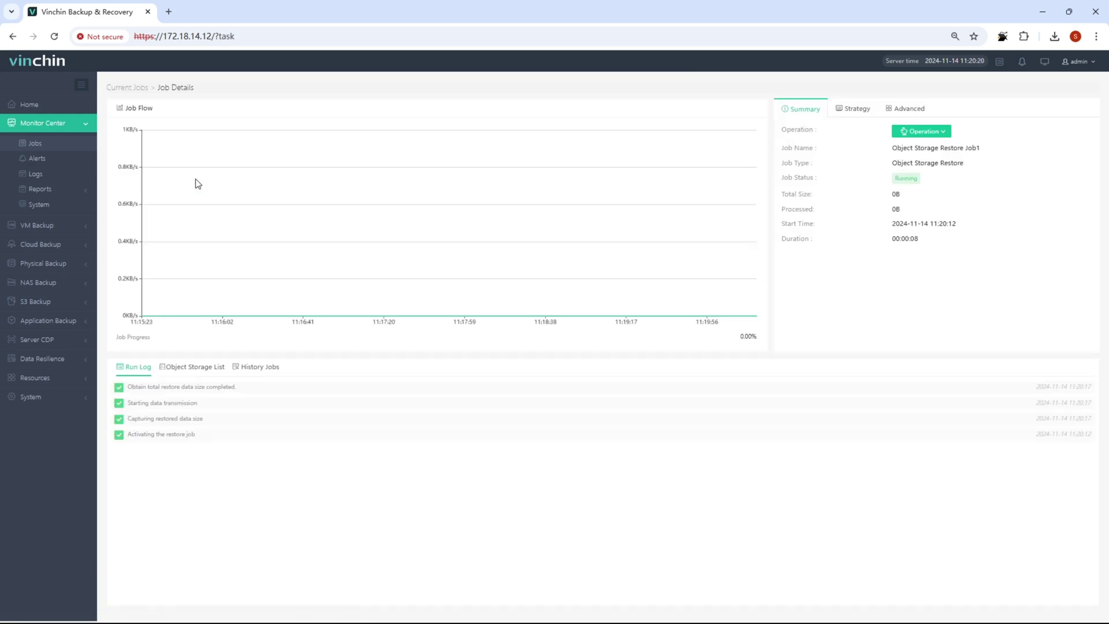